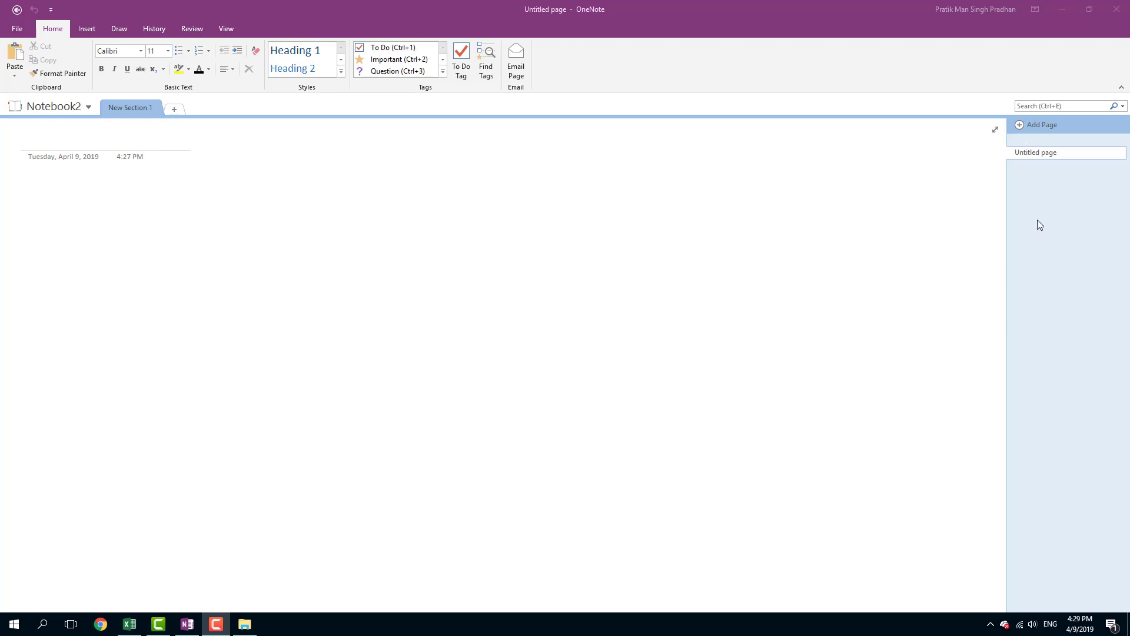
Step: Rename the first section Math and add a second section named Science
double_click(132, 107)
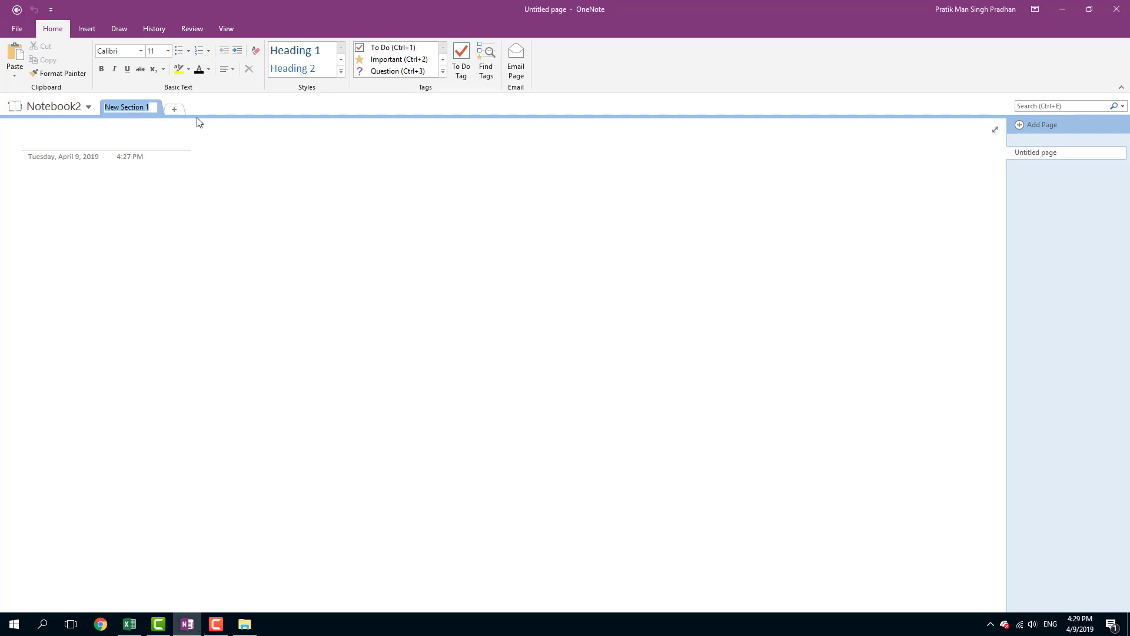
text(Math)
click(174, 109)
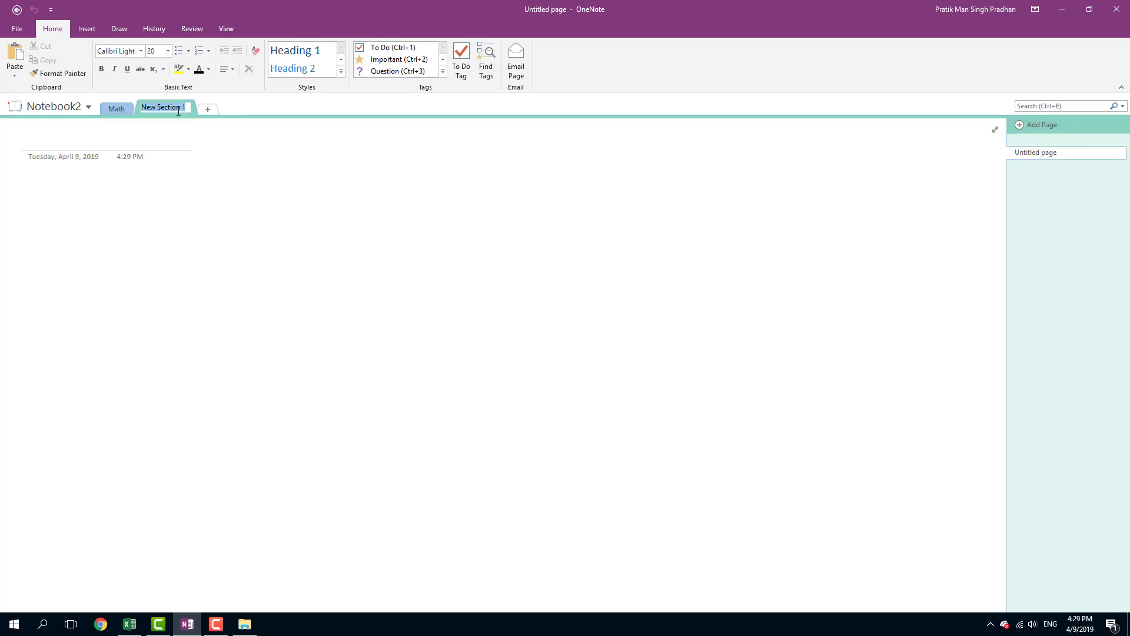
text(Science)
key(Return)
Step: Switch between Math and Science, typing 'asdsadas' into the Science page
click(113, 107)
click(149, 108)
text(asdsadas)
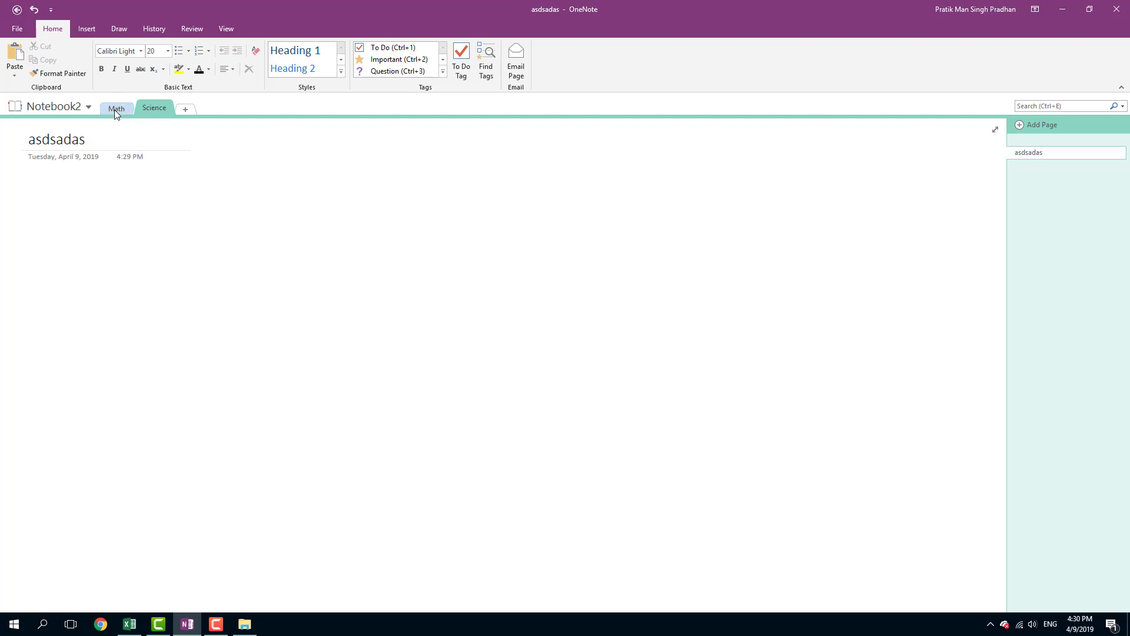
click(118, 109)
click(141, 112)
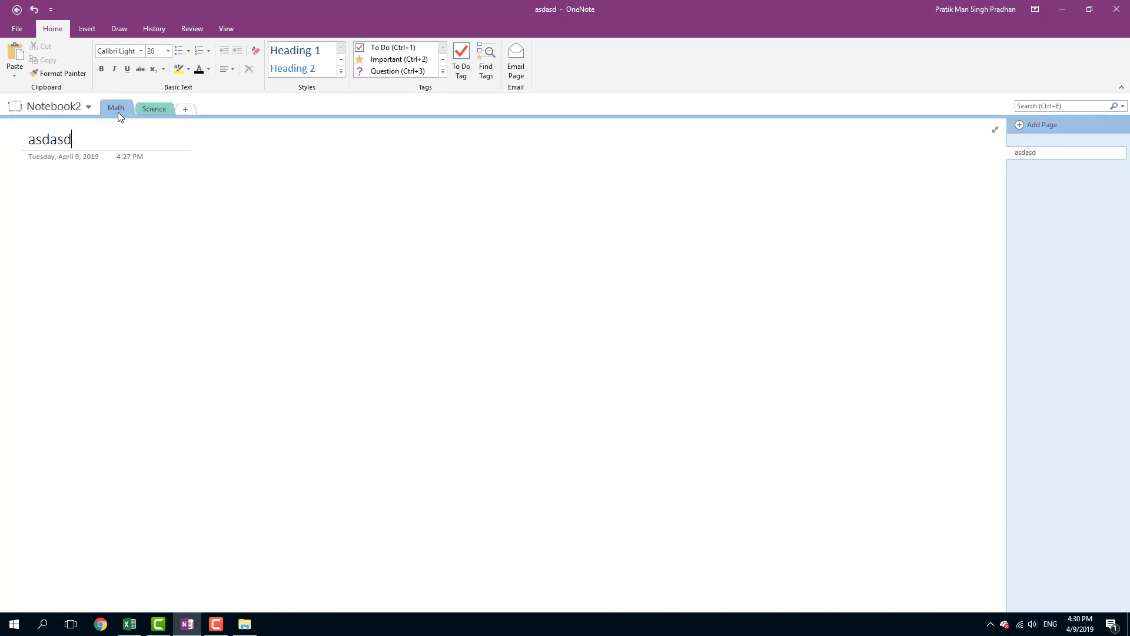
Step: Colour the Science section Purple Mist
right_click(152, 107)
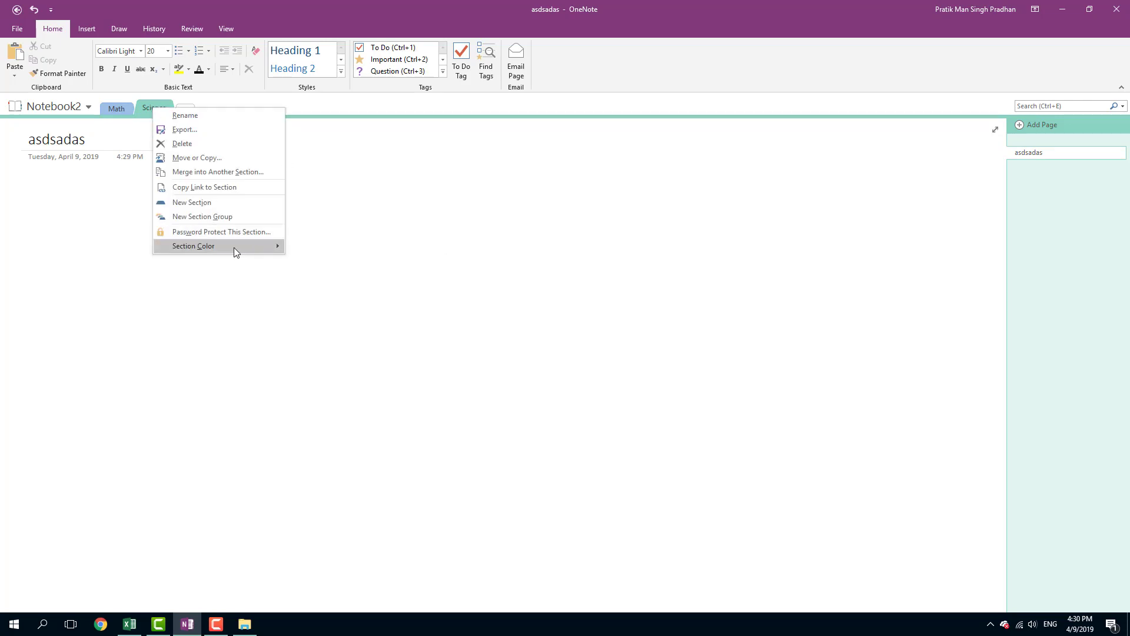
mouse_move(234, 248)
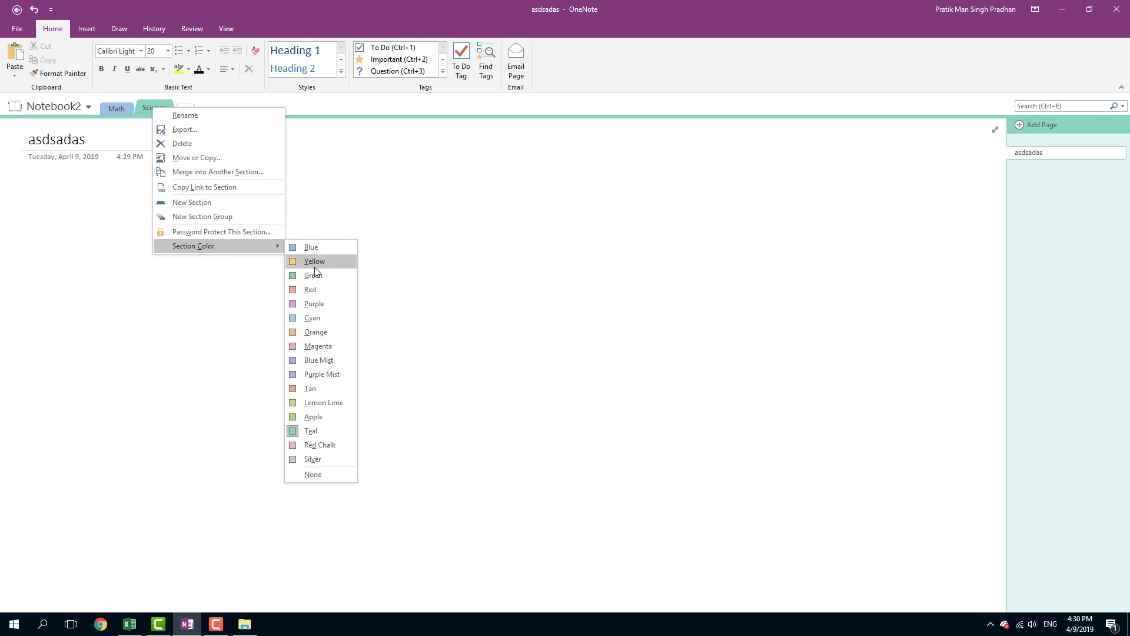
click(334, 381)
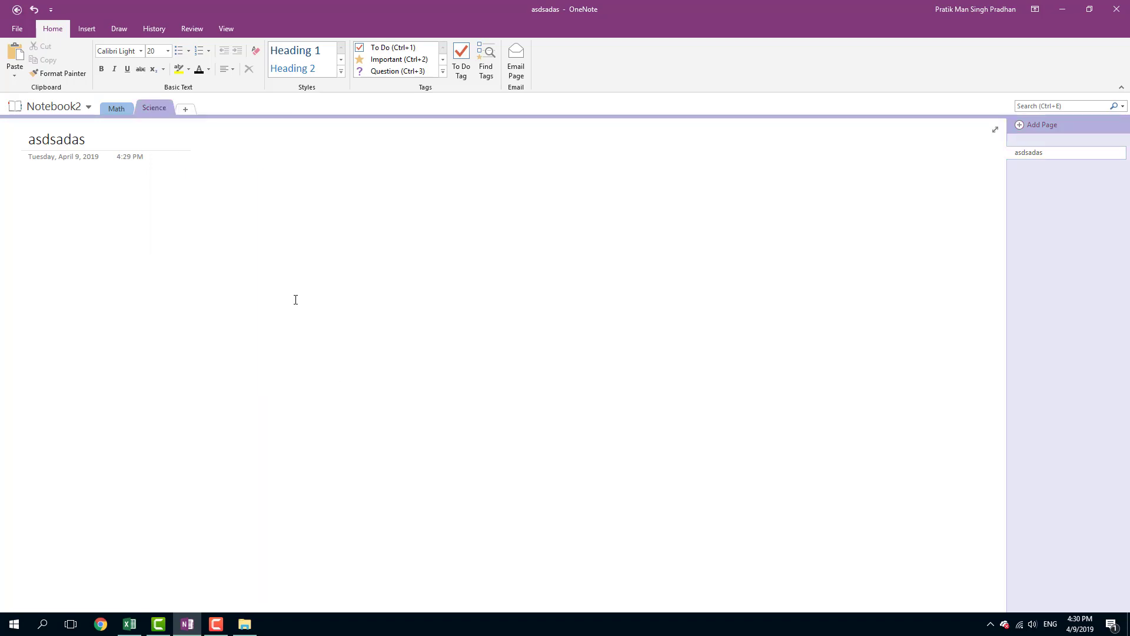
key(Return)
Step: Create a new section tab after Science and name it English
click(184, 109)
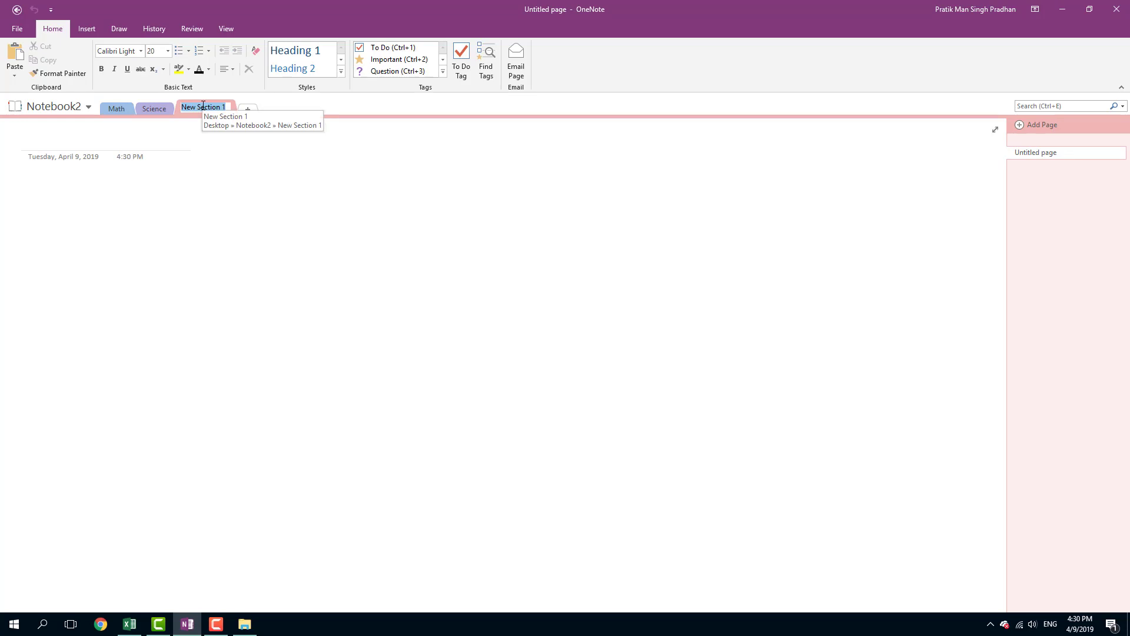
text(English)
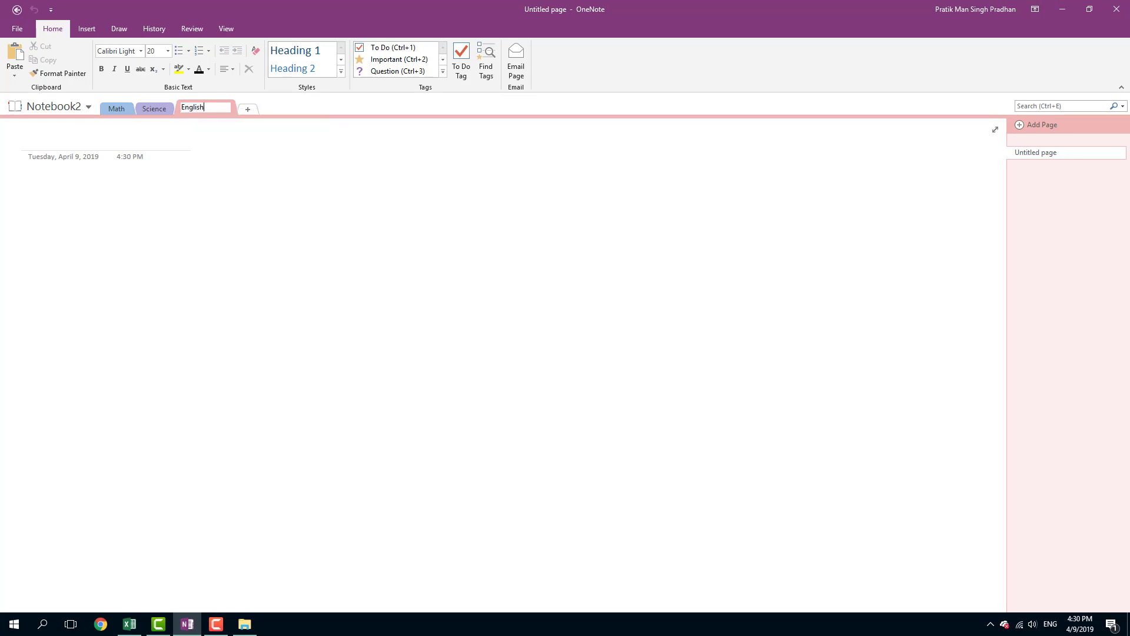
key(Return)
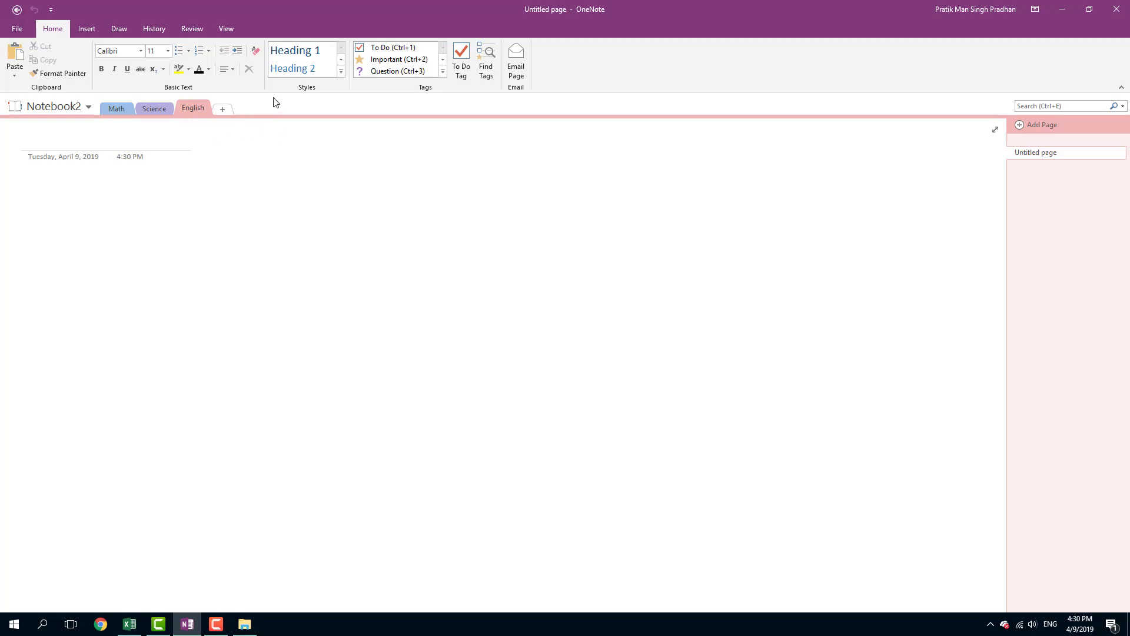
Step: Create a Math section group and move the Math section into it
right_click(480, 110)
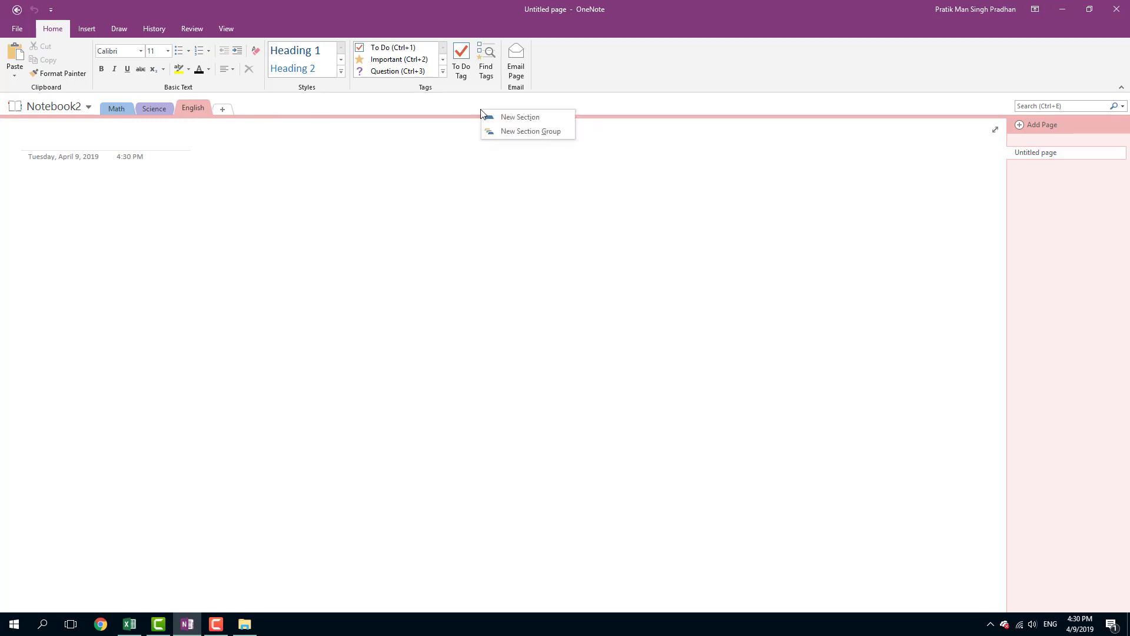
click(544, 132)
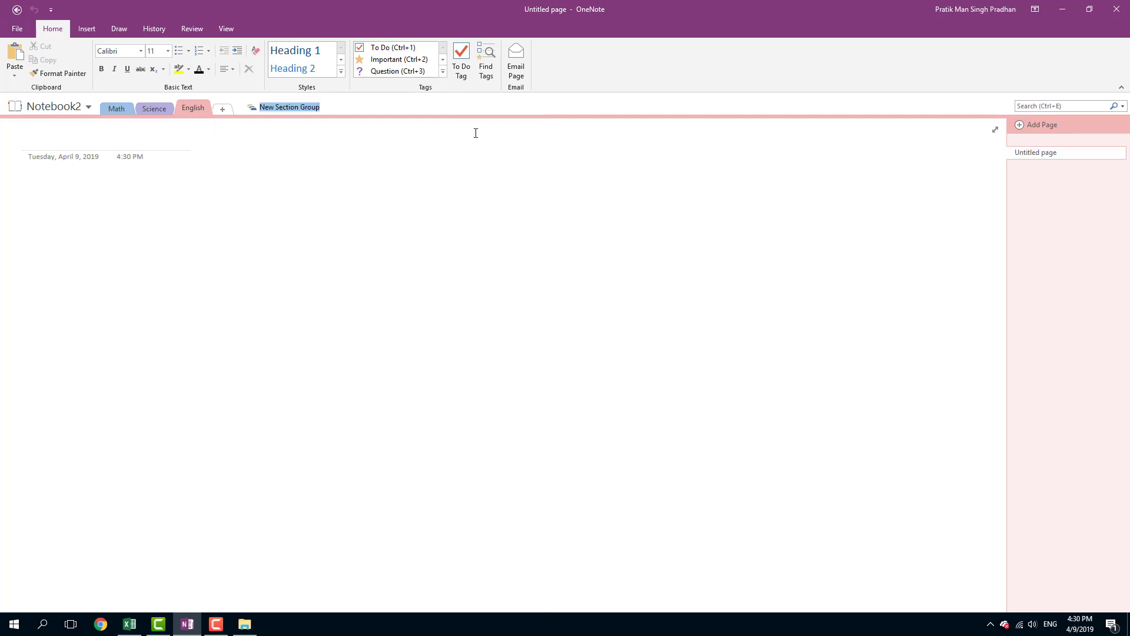
text(Math)
key(Return)
drag(258, 111, 262, 113)
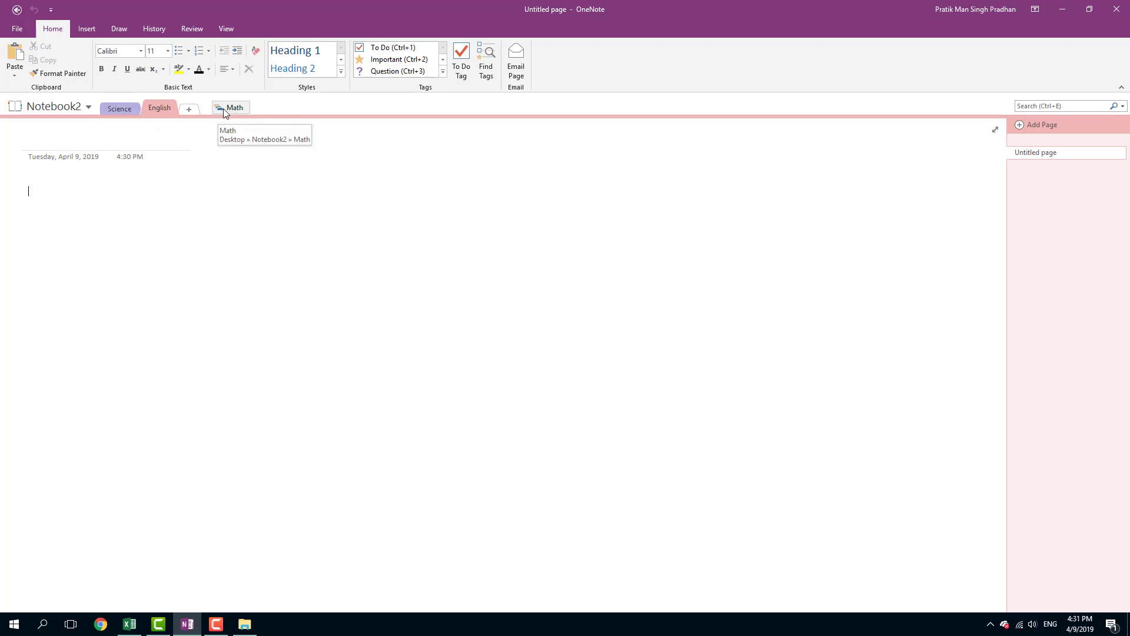
Step: Create a Science section group, move the Science section into it, and add a blank section
right_click(296, 110)
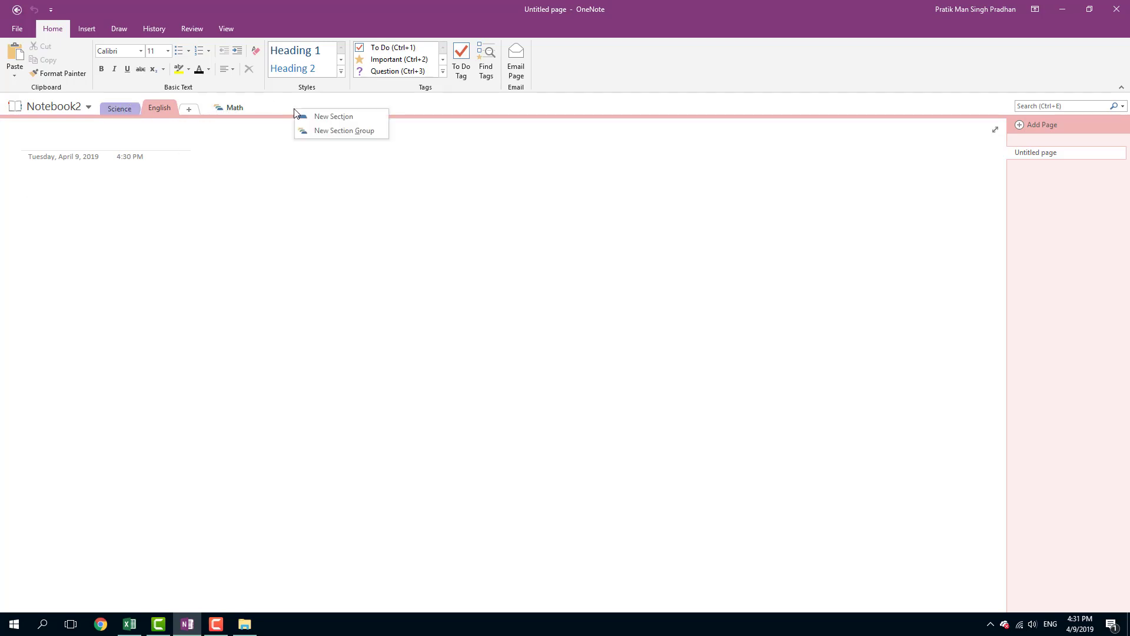
click(333, 130)
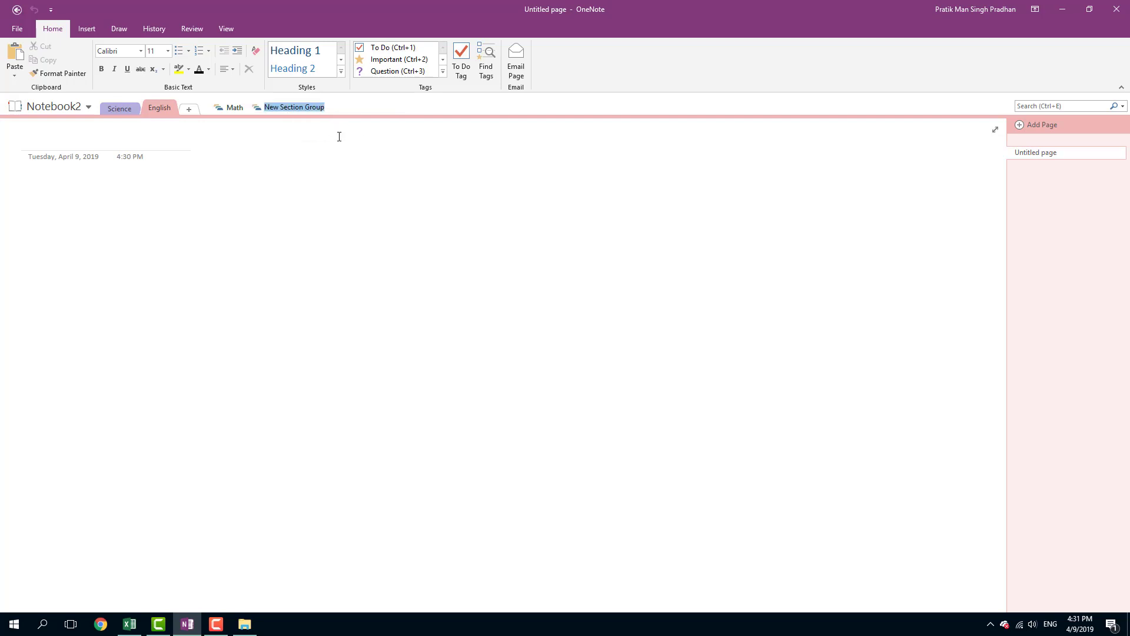
text(Science)
key(Return)
drag(131, 108, 274, 113)
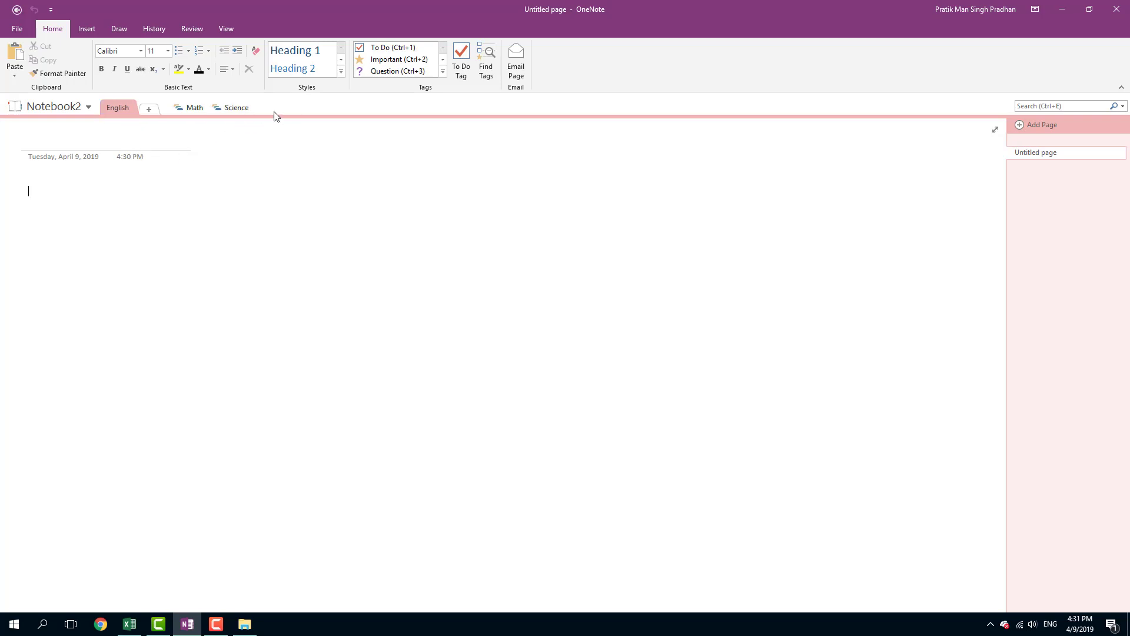
key(ctrl+t)
key(Return)
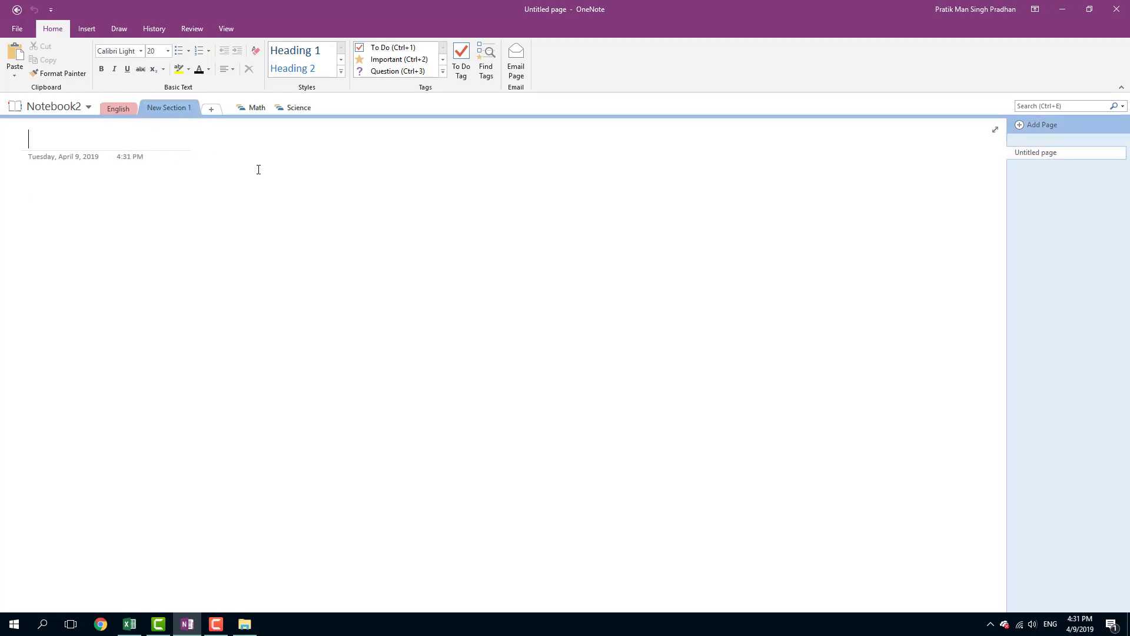
Step: Delete New Section 1, confirming its move to Deleted Notes
right_click(156, 109)
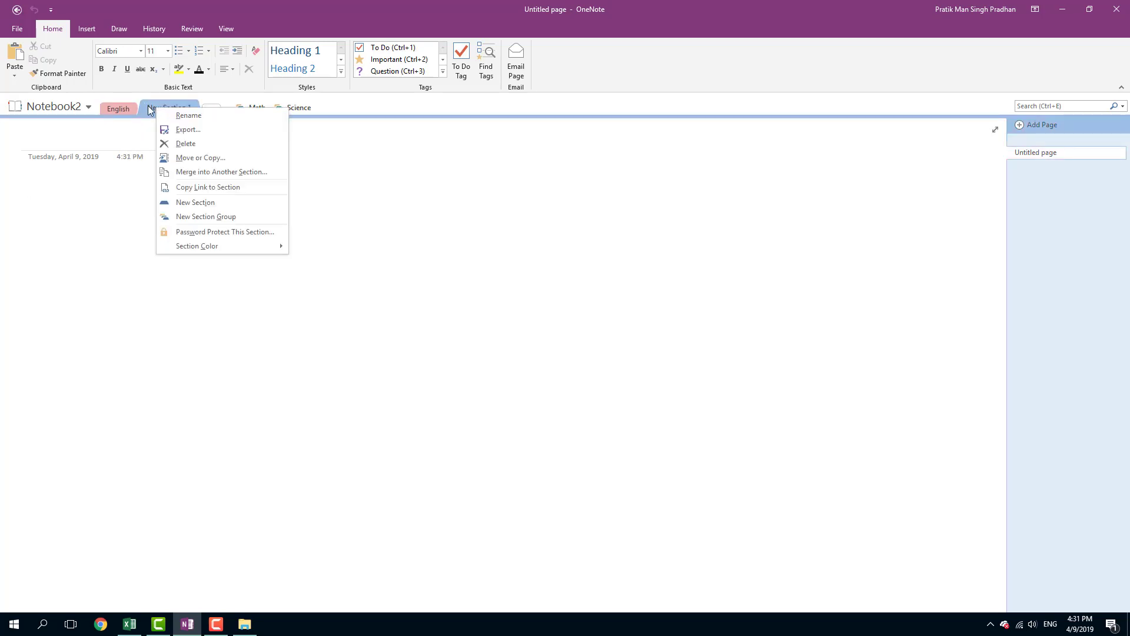
click(184, 143)
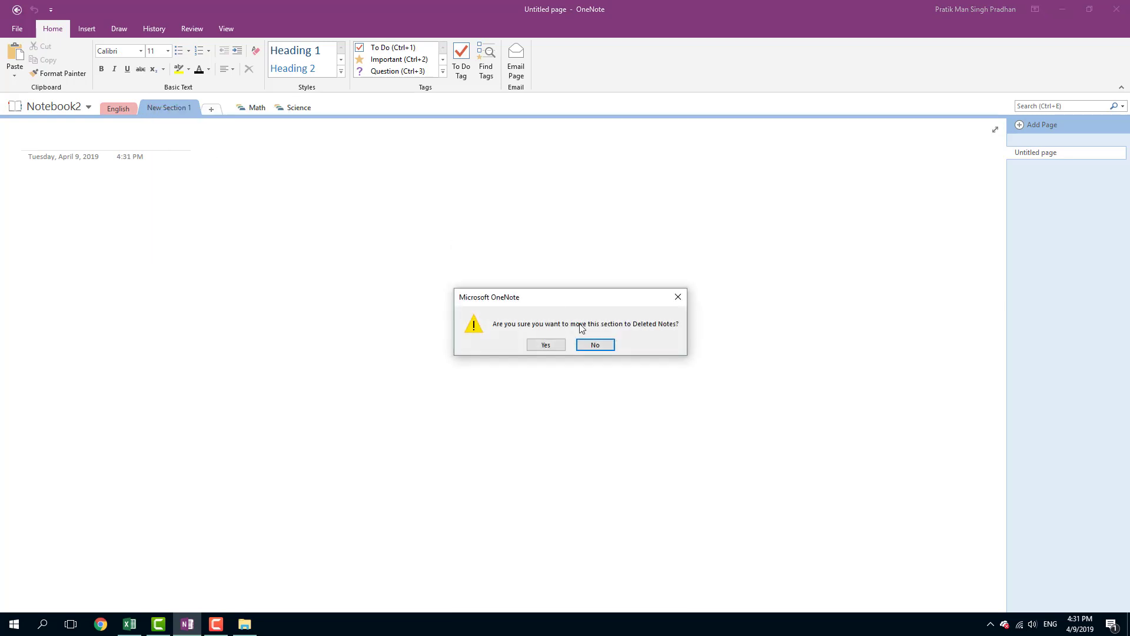
click(545, 347)
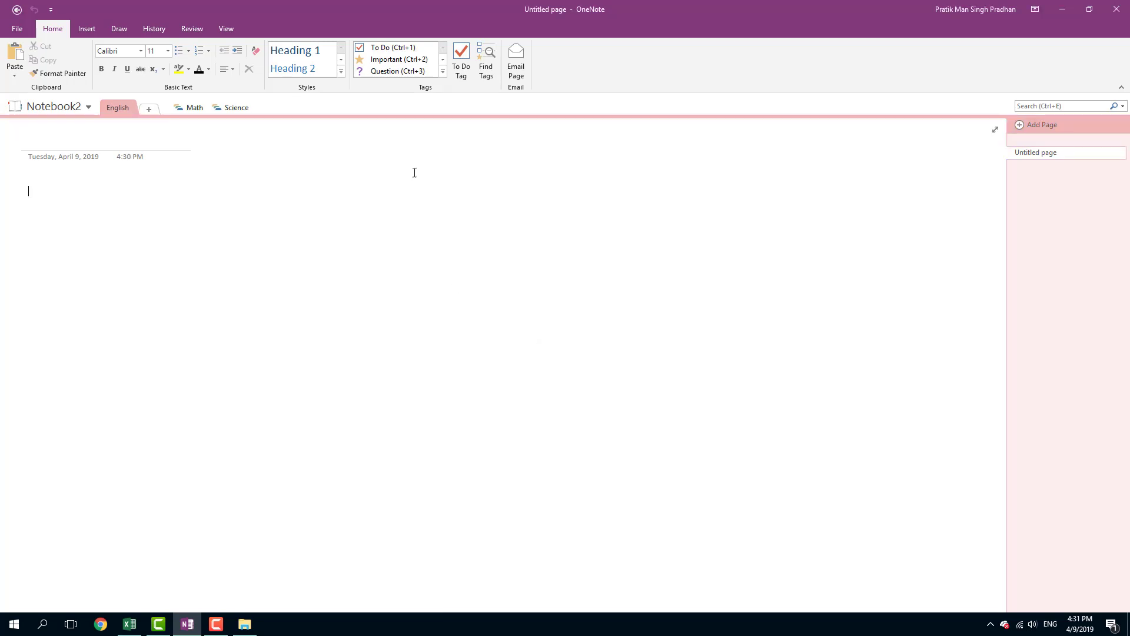
Step: Create an English section group, move the English section into it, and return to the top level
right_click(300, 110)
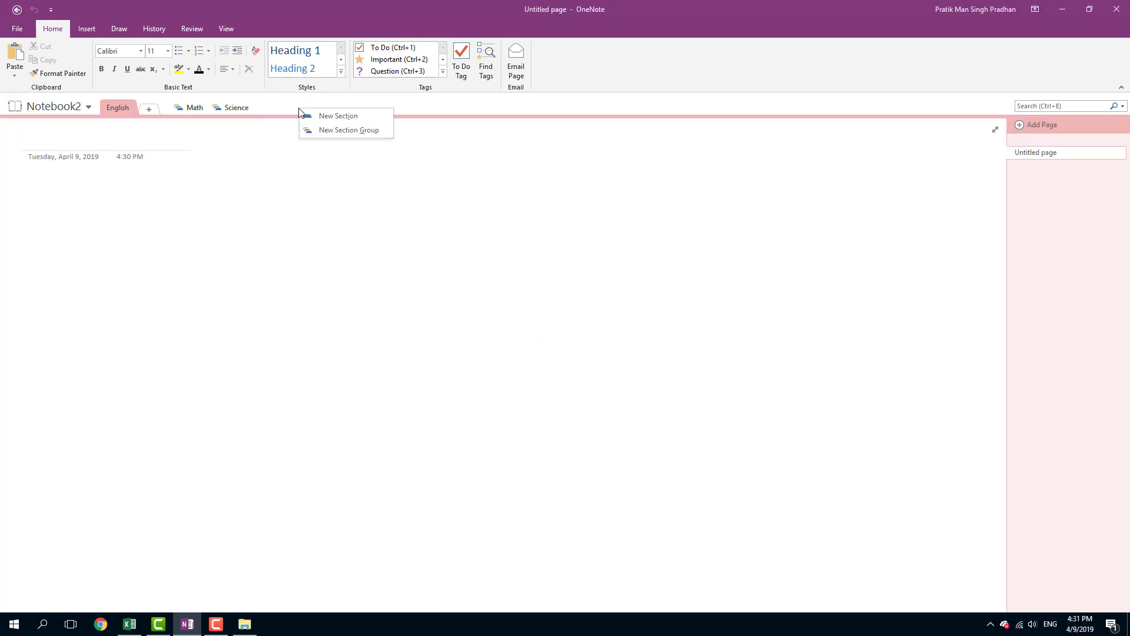
click(329, 128)
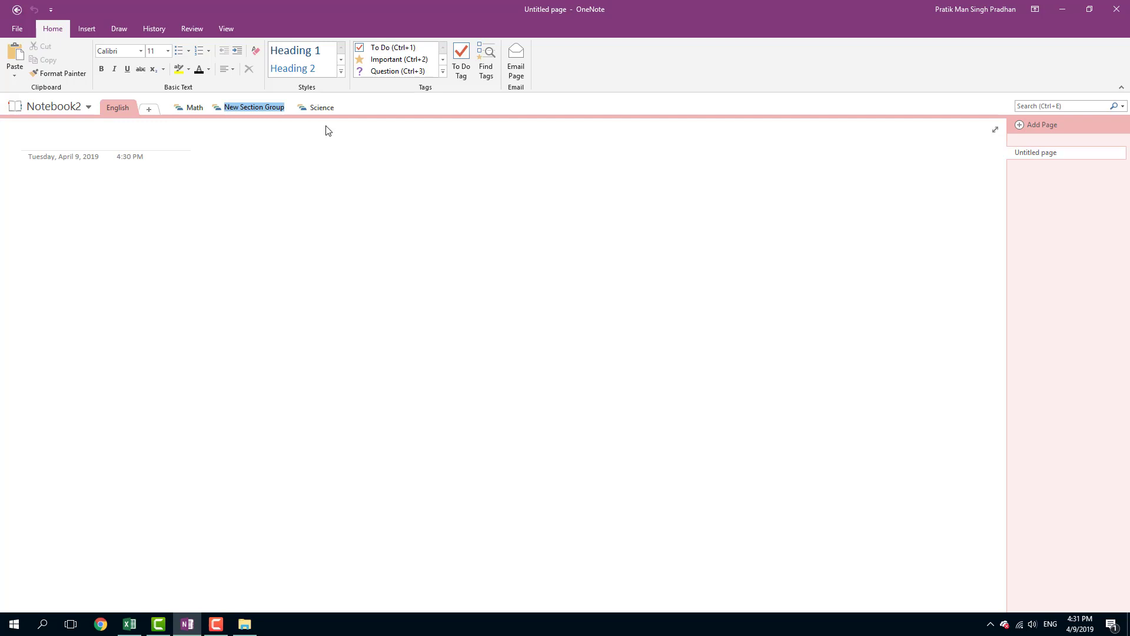
text(English)
key(Return)
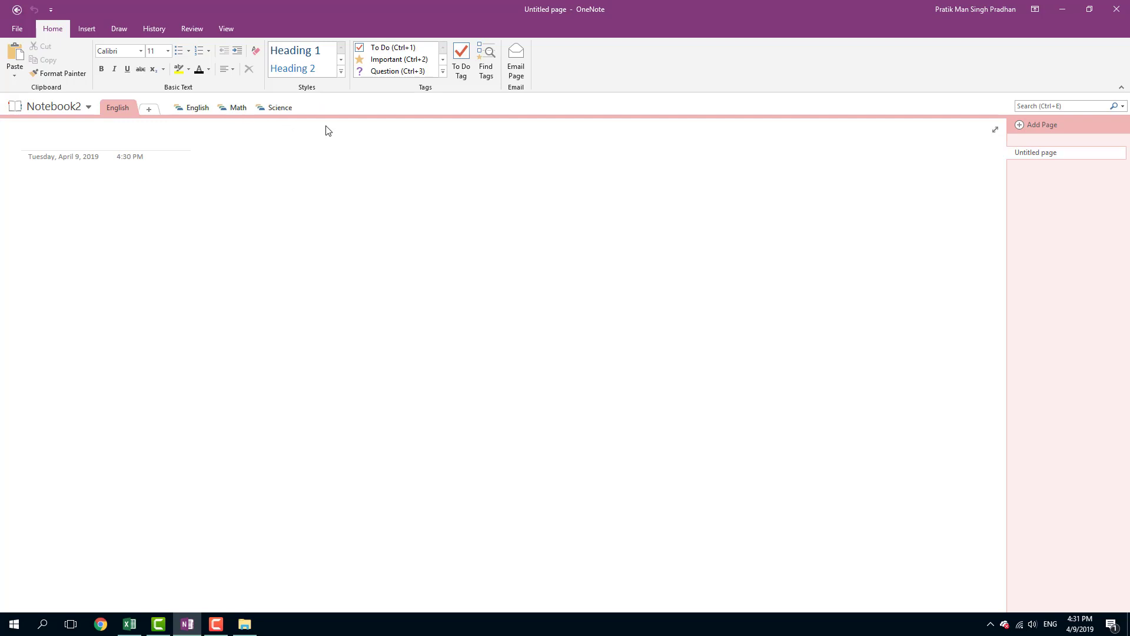
drag(117, 106, 194, 112)
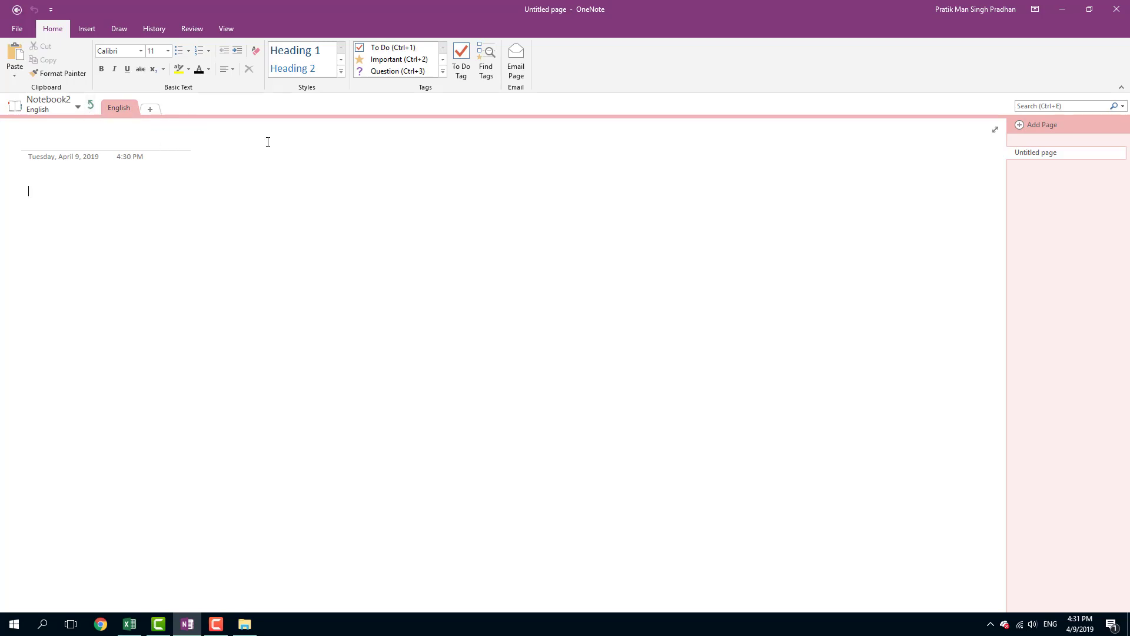
click(91, 107)
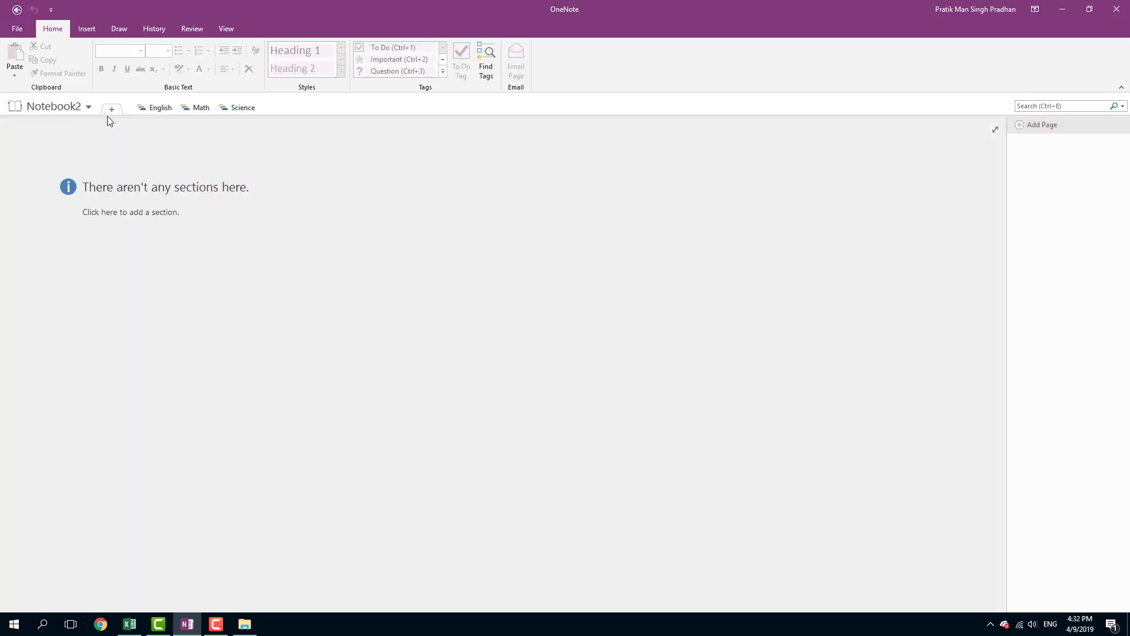
Step: In the English group, rename the section CH1 and add a section named CH2
click(160, 108)
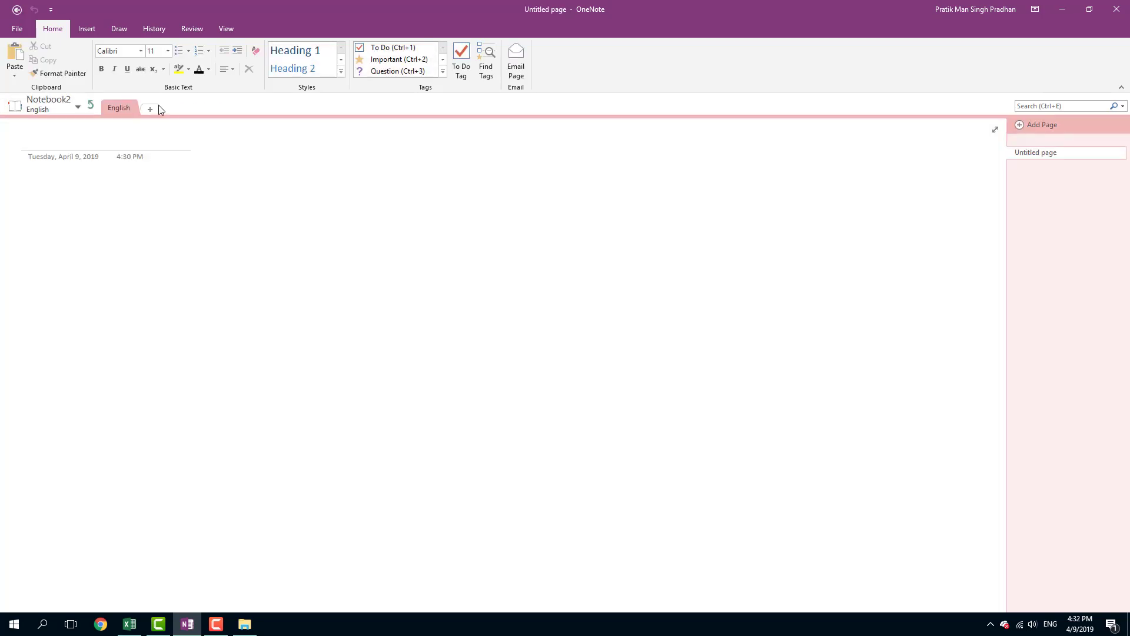
double_click(116, 108)
click(150, 110)
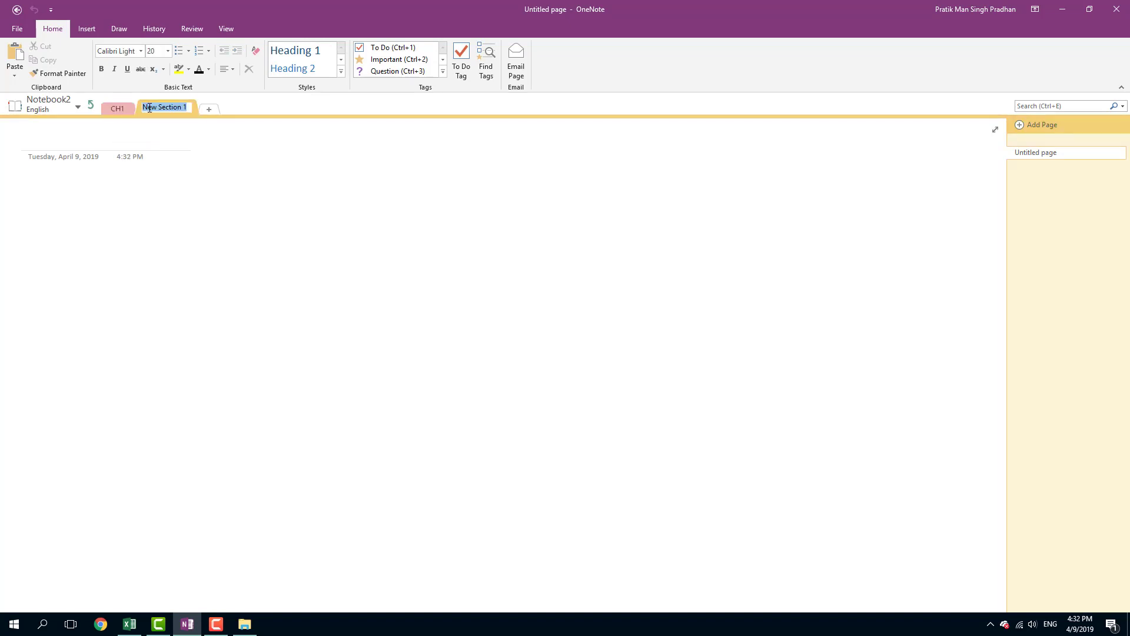
text(CH2)
key(Escape)
key(BackSpace)
text(CH2)
Step: Add a third section named Ch3, clearing text mistakenly typed into the page title
click(210, 110)
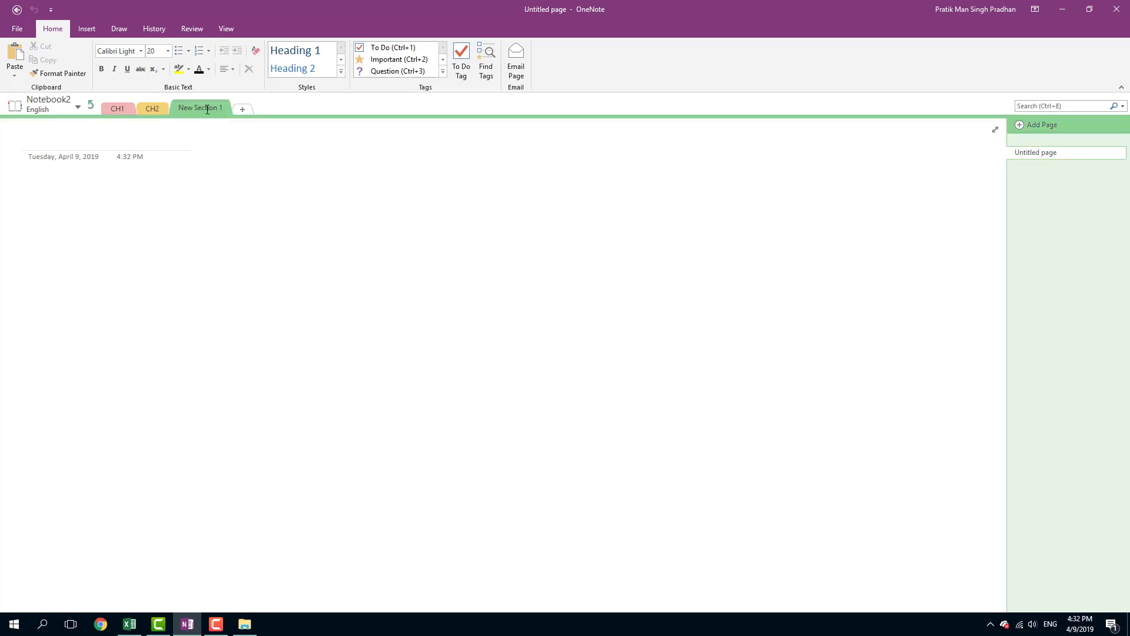
text(Ch)
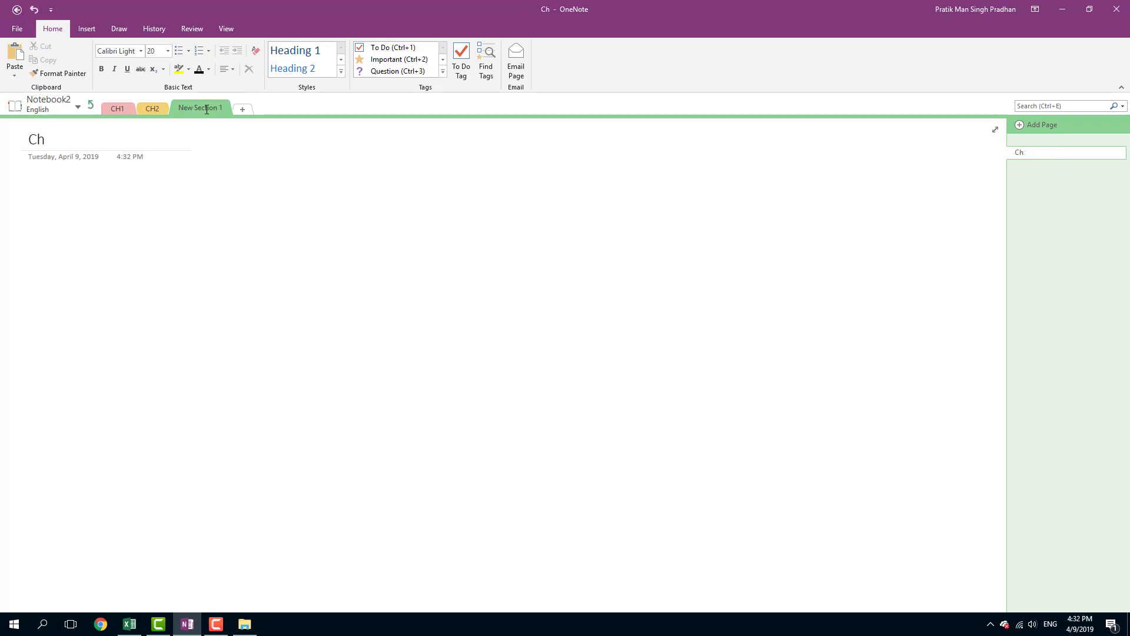
text(2)
key(ctrl+a)
key(BackSpace)
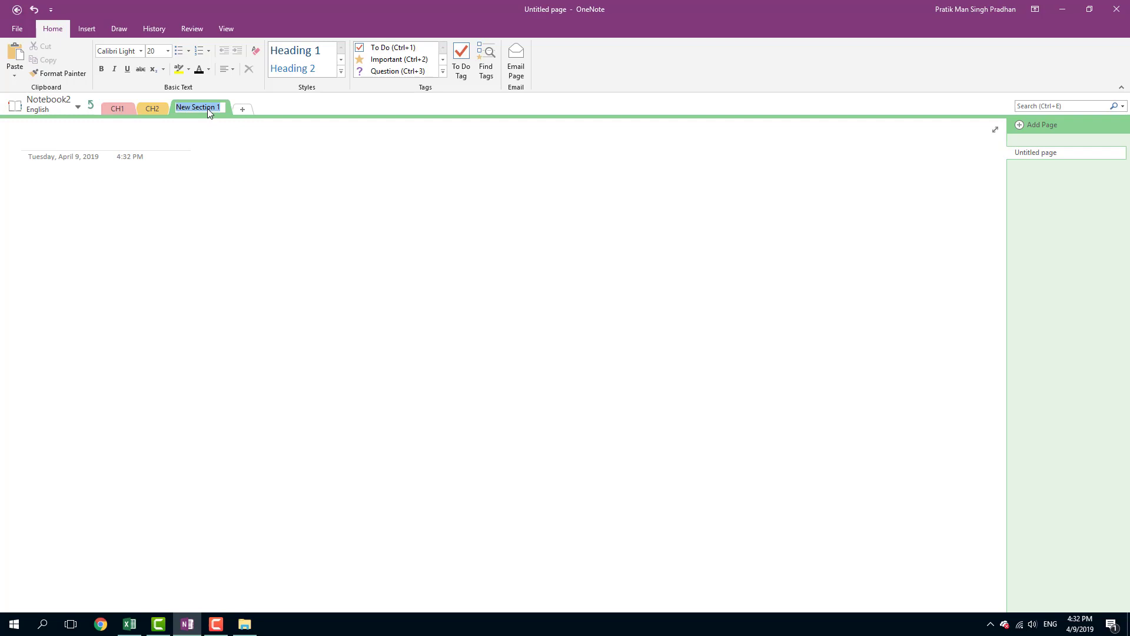
text(CH#)
key(Return)
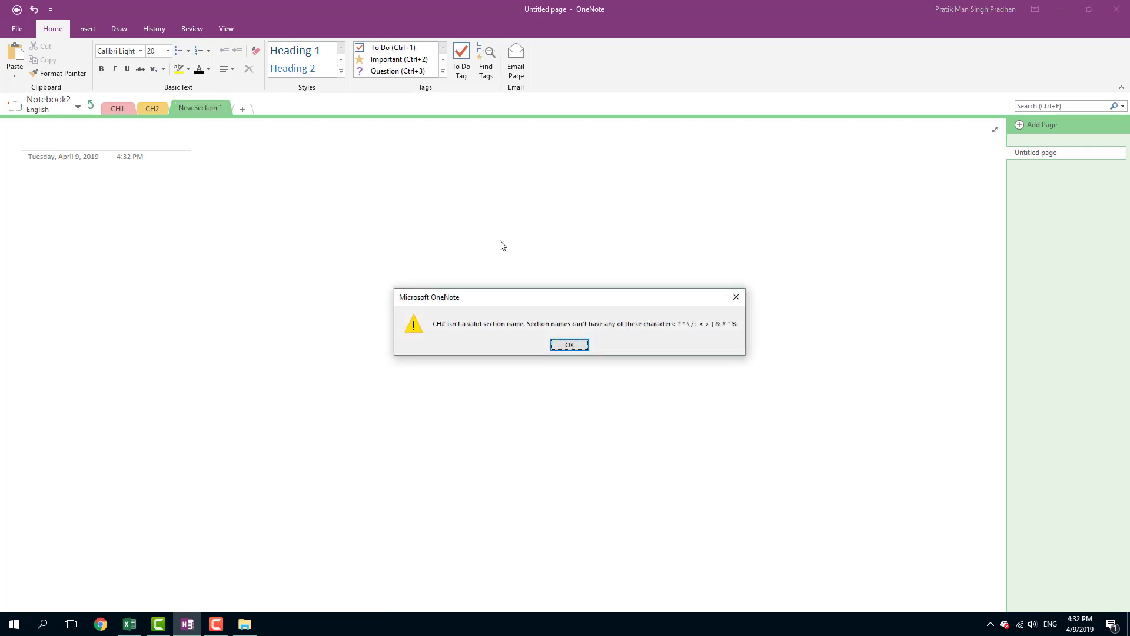
click(580, 342)
text(Ch3)
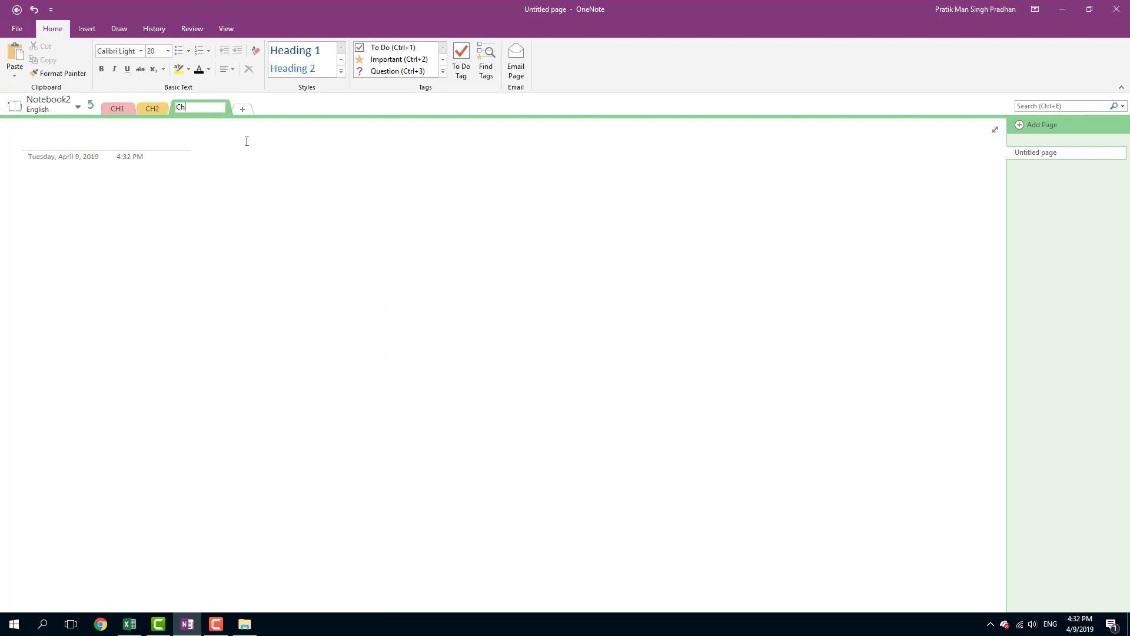
key(Return)
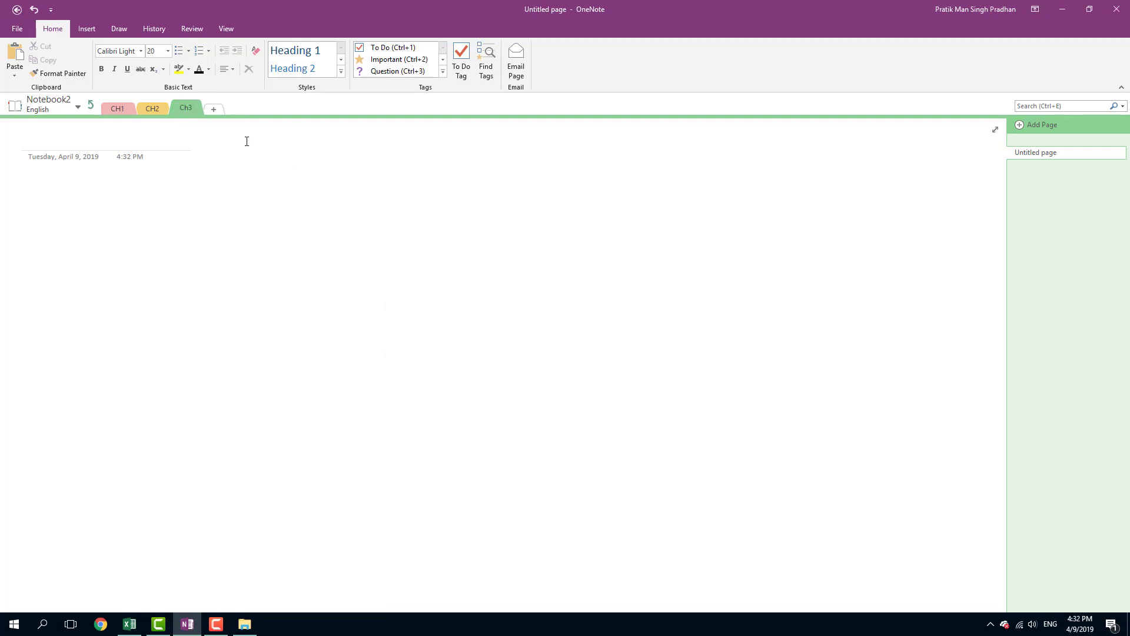
Step: In the Math group, rename the section CH1 and add a CH2 section
click(90, 105)
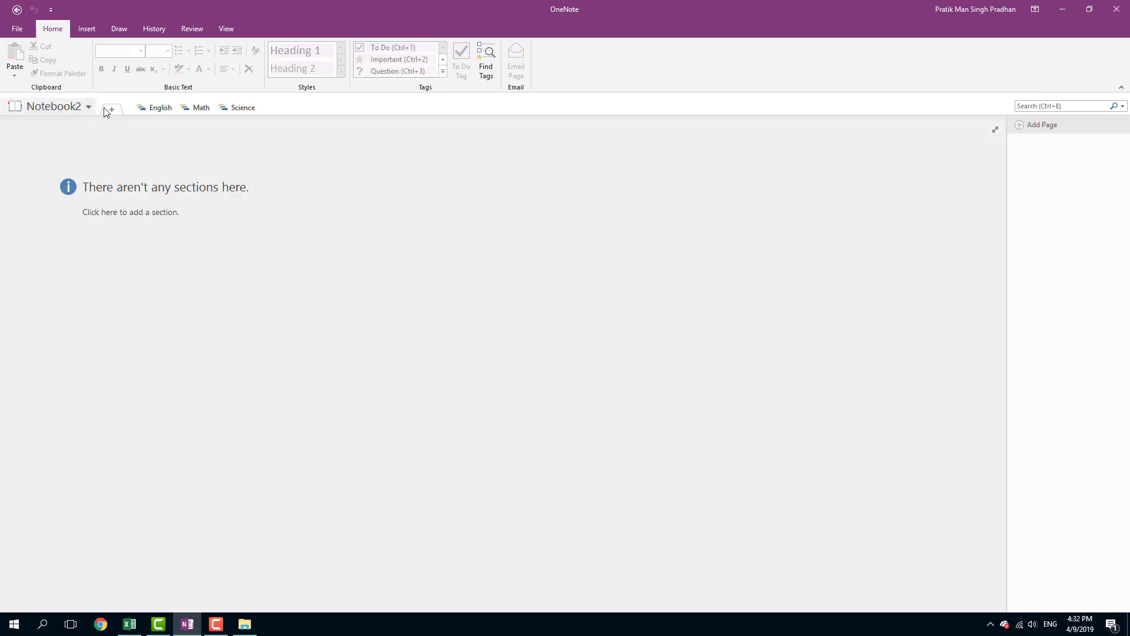
click(201, 109)
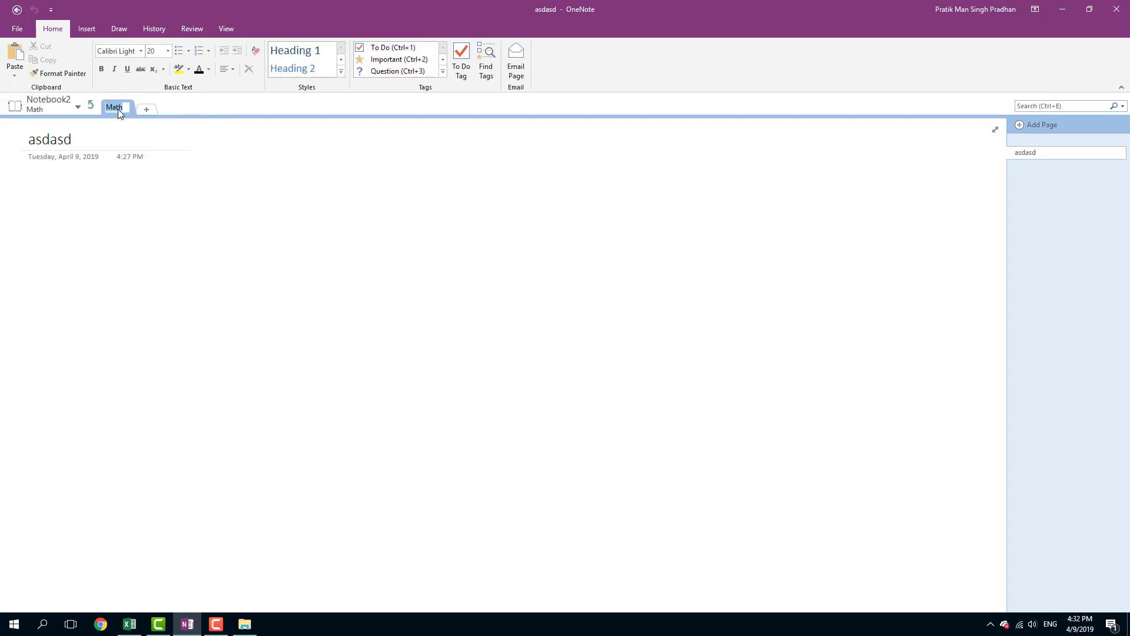
text(Ch)
text(H1)
click(147, 109)
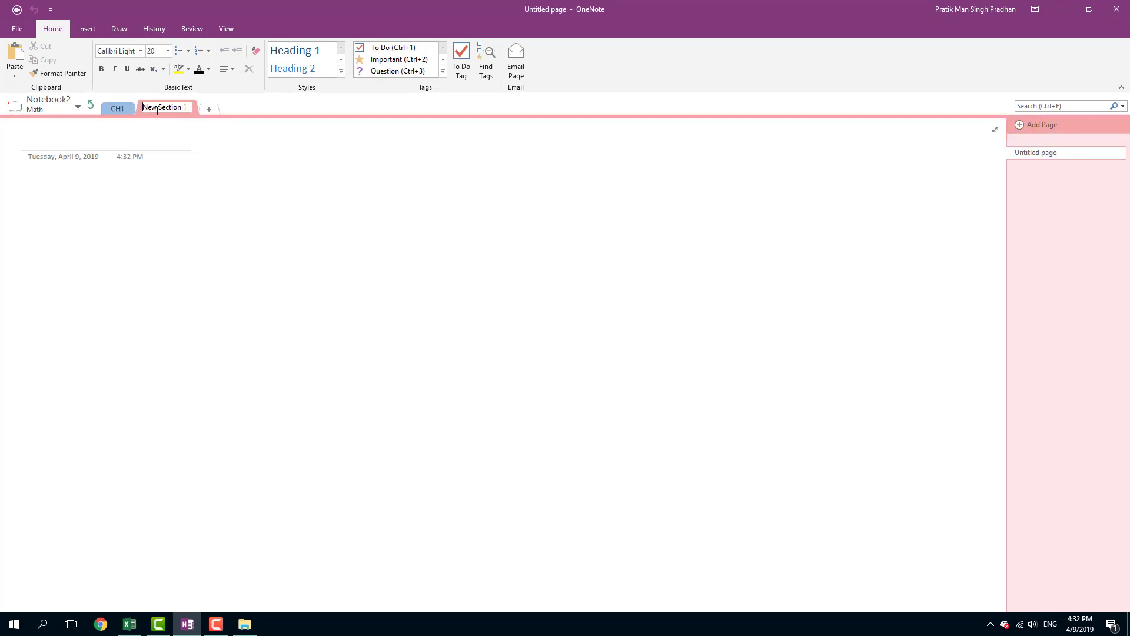
key(Return)
text(CH2)
key(Return)
Step: In the Science group, rename the section CH1 and add a CH2 section
click(92, 106)
click(254, 109)
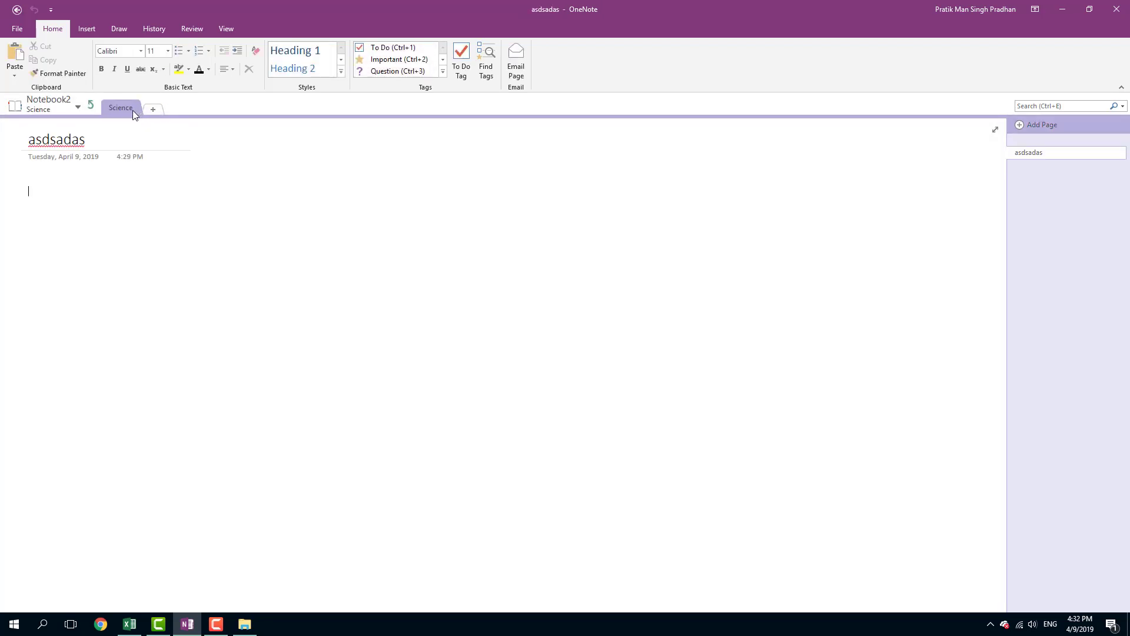
text(CH1)
click(152, 109)
text(C)
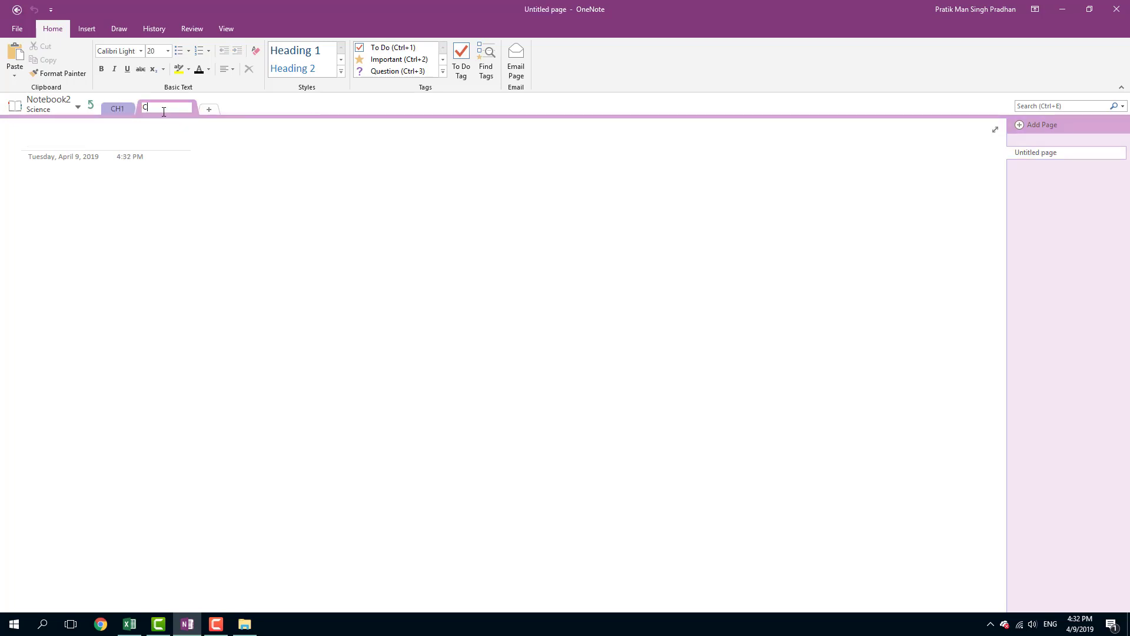
text(H)
key(Escape)
double_click(168, 106)
text(CH2)
key(Return)
click(91, 105)
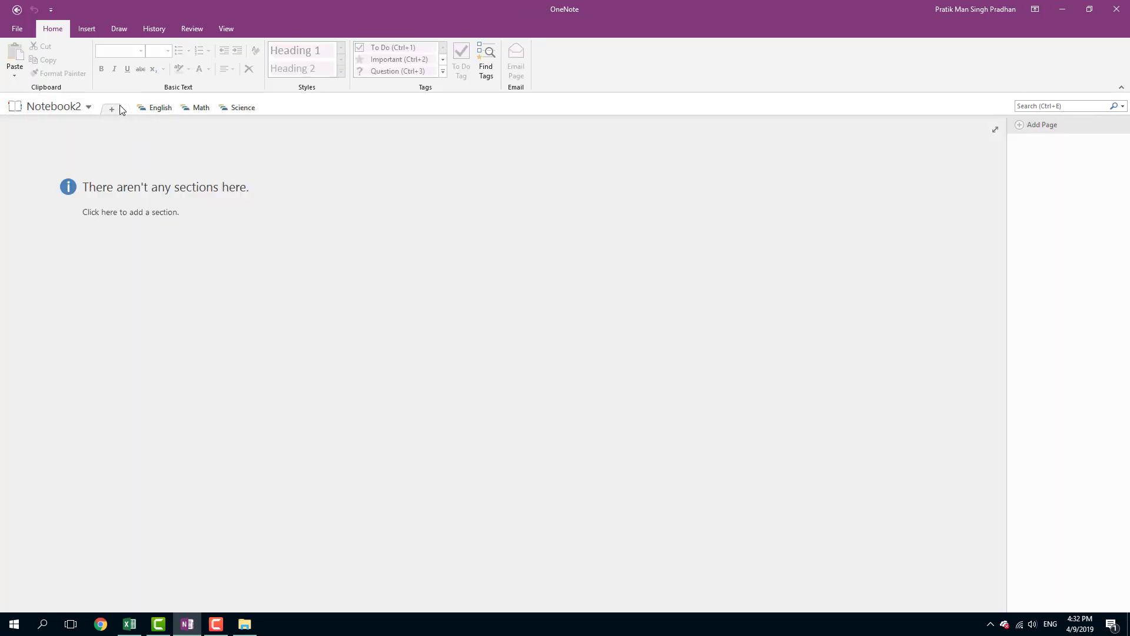
click(161, 109)
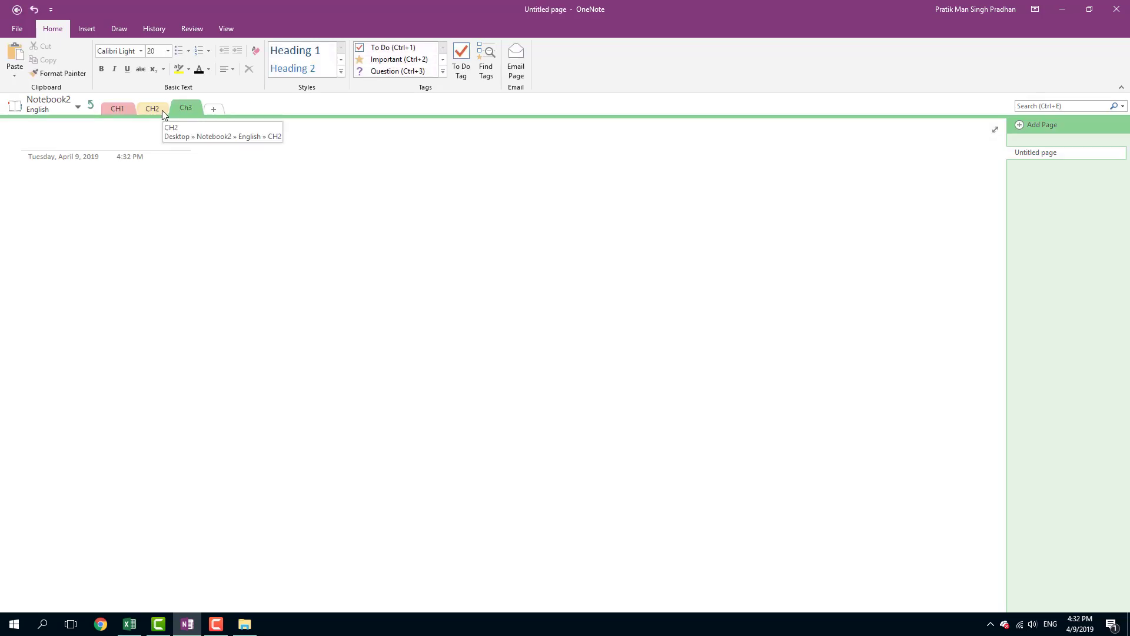
click(89, 105)
click(198, 108)
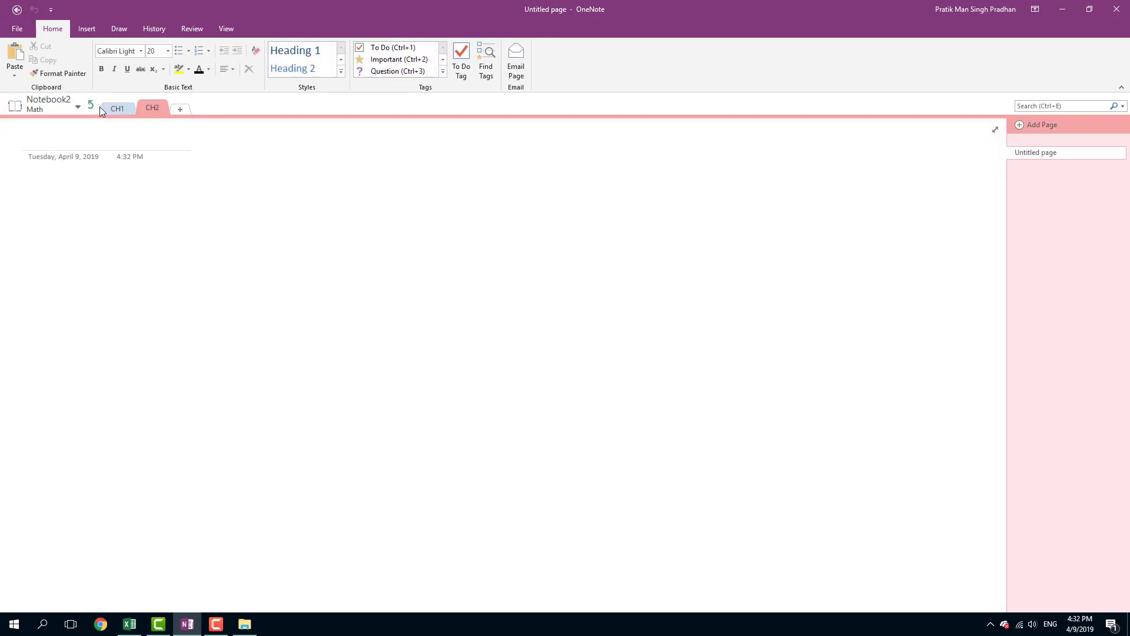
click(91, 105)
click(235, 107)
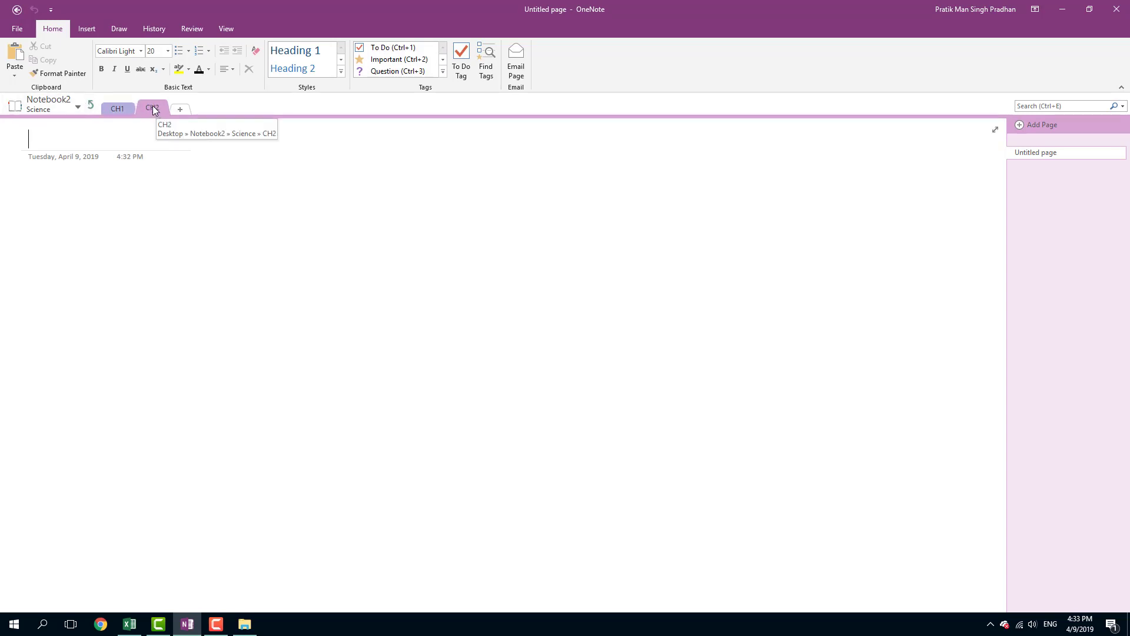
drag(153, 106, 92, 107)
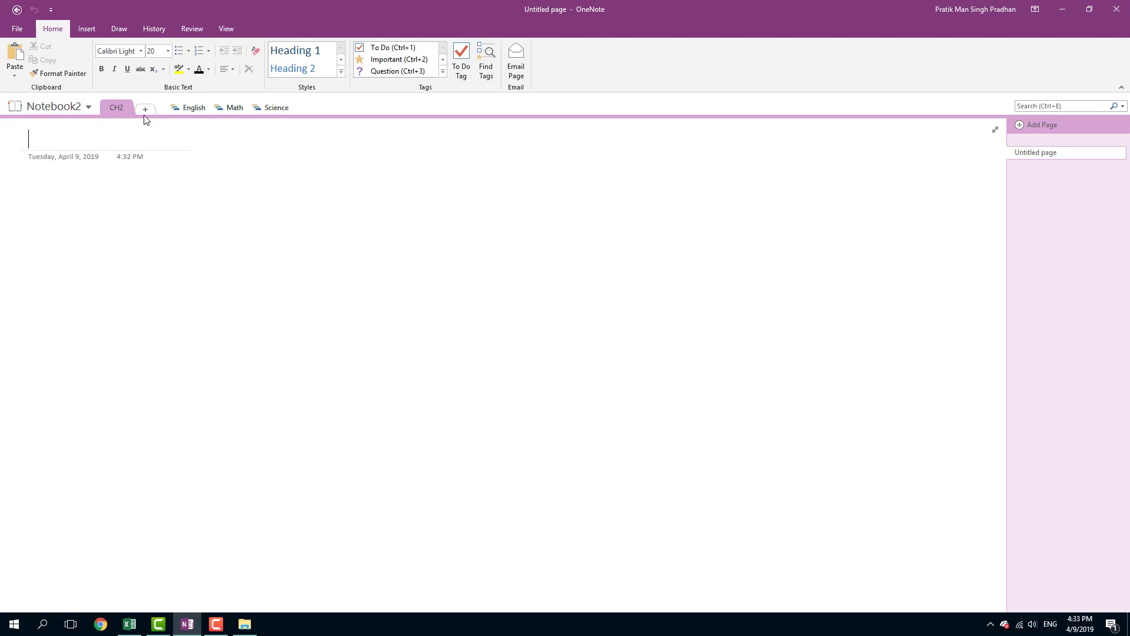
drag(116, 108, 118, 124)
drag(166, 158, 279, 111)
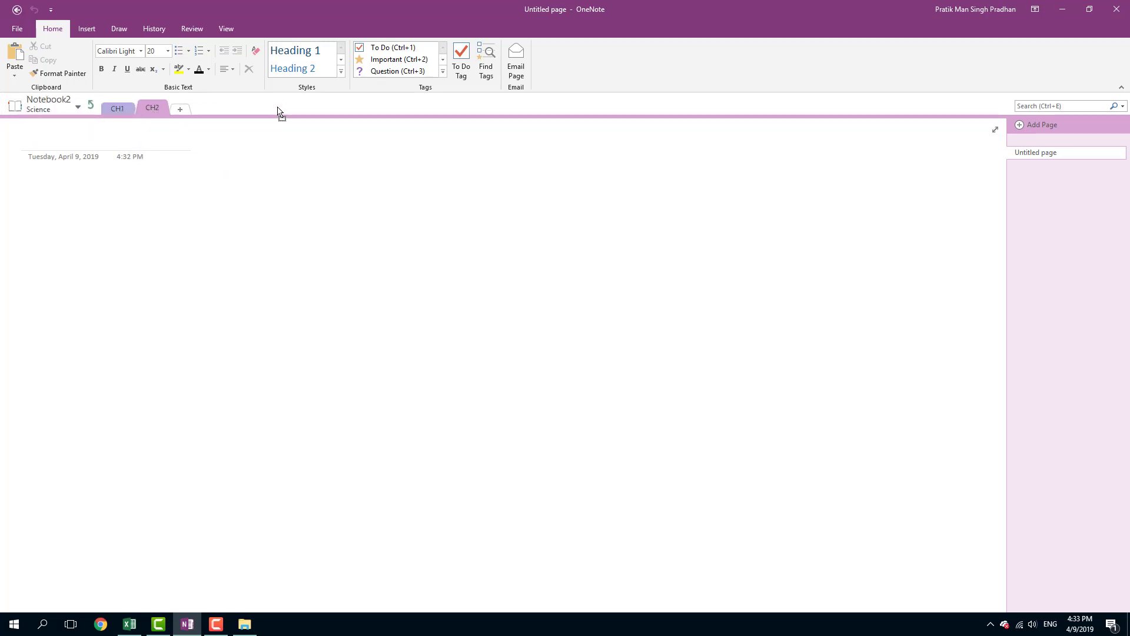
click(91, 105)
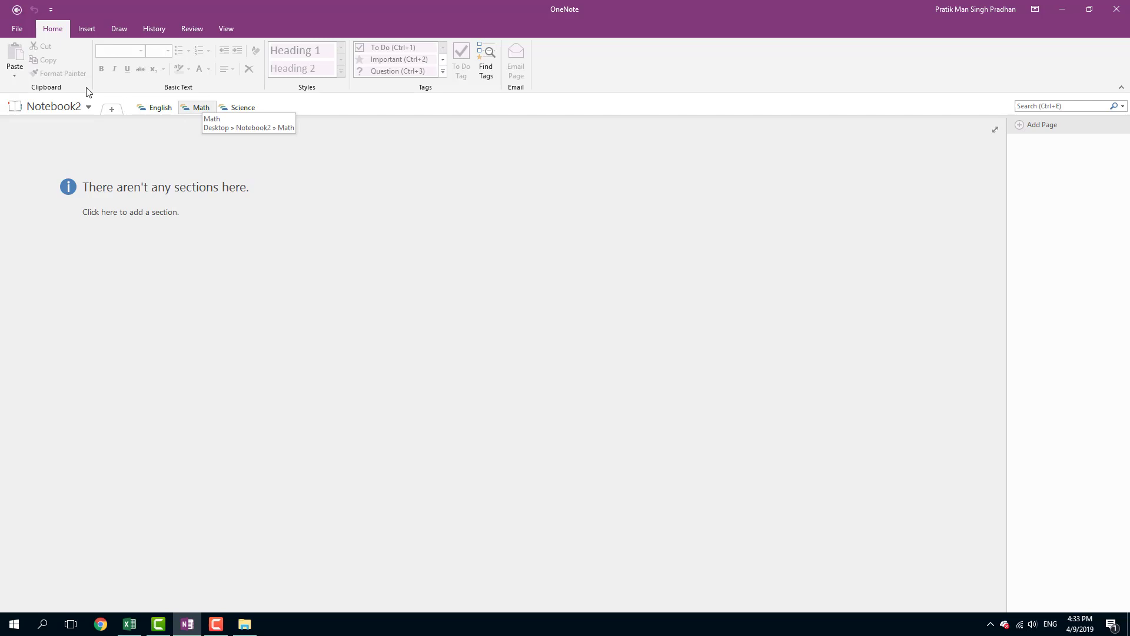
Step: Delete the Science section group and confirm with Yes
right_click(235, 108)
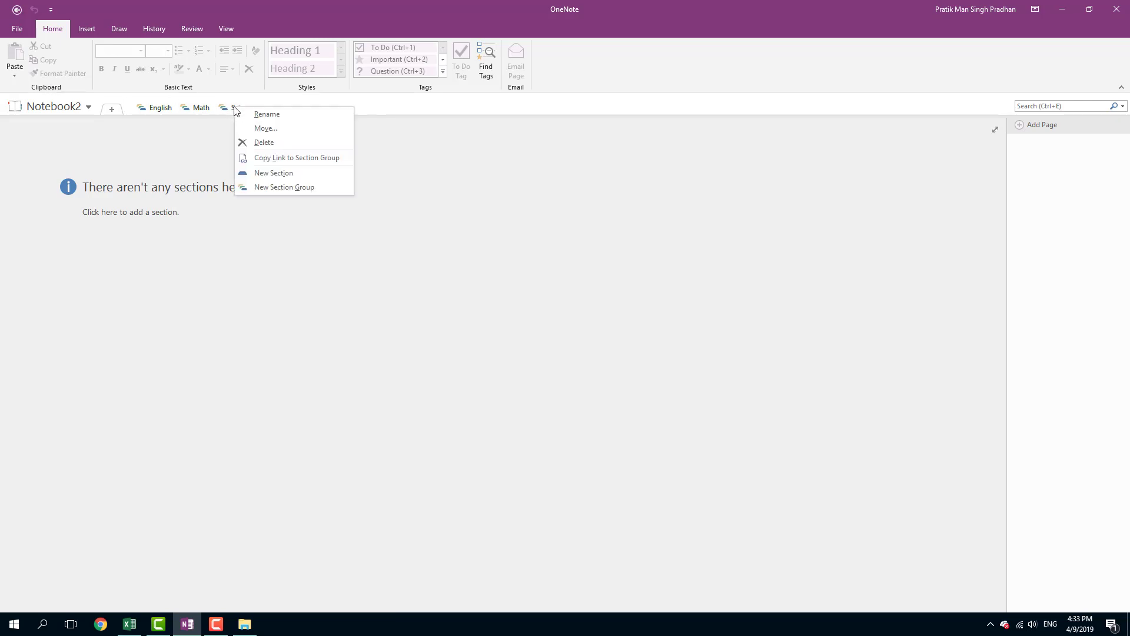
click(270, 144)
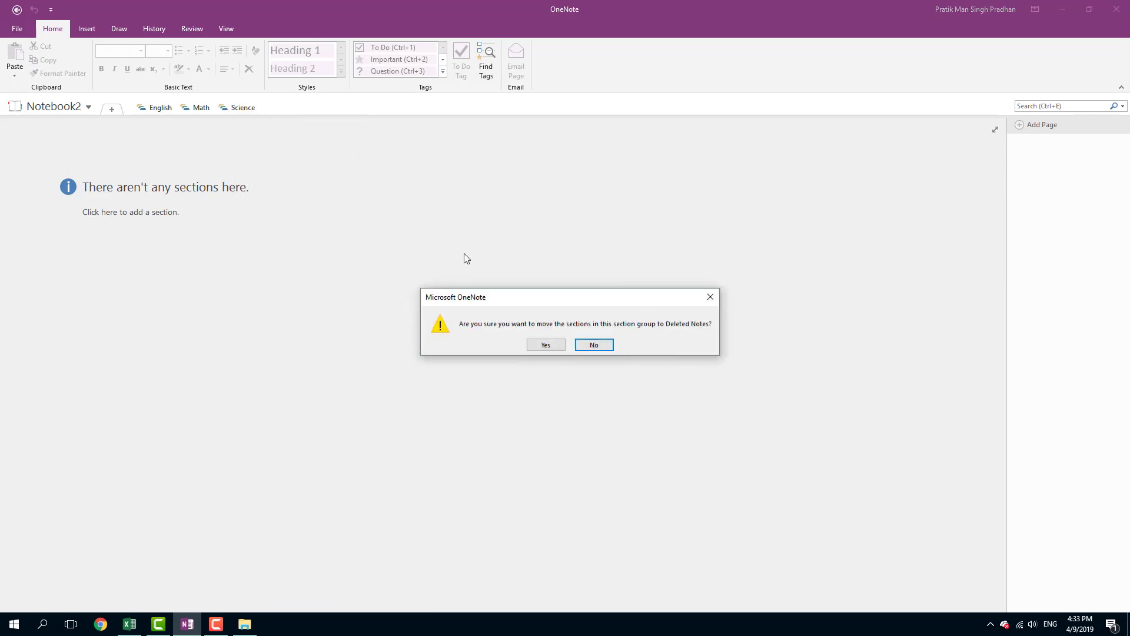
click(546, 344)
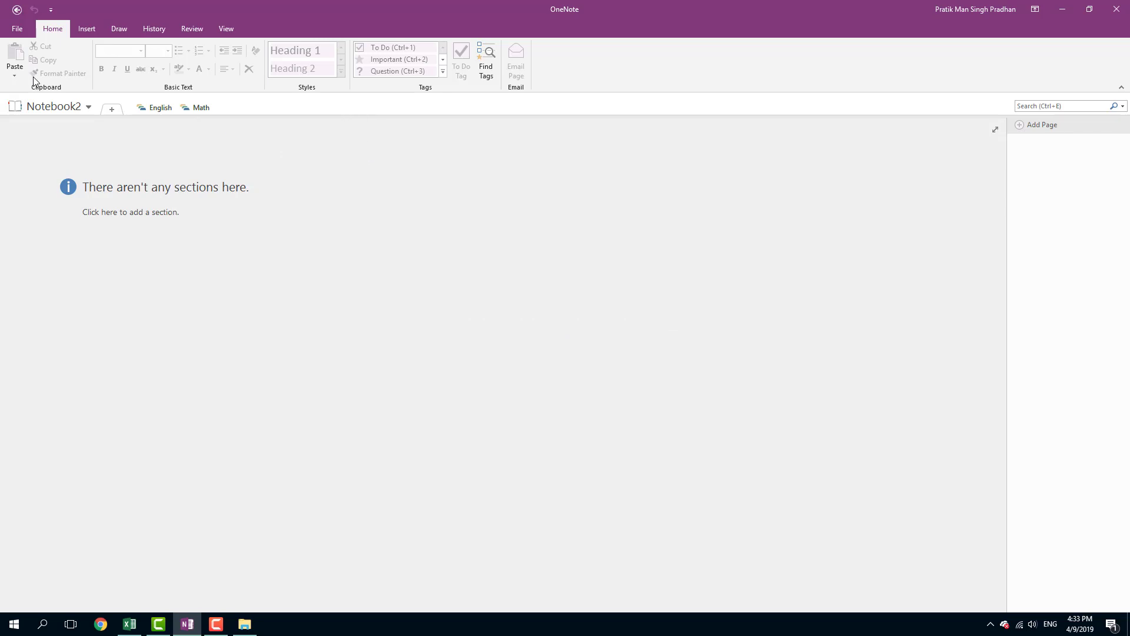
Step: Move CH1 after CH2 in the Math group and CH2 before CH1 in English
click(201, 107)
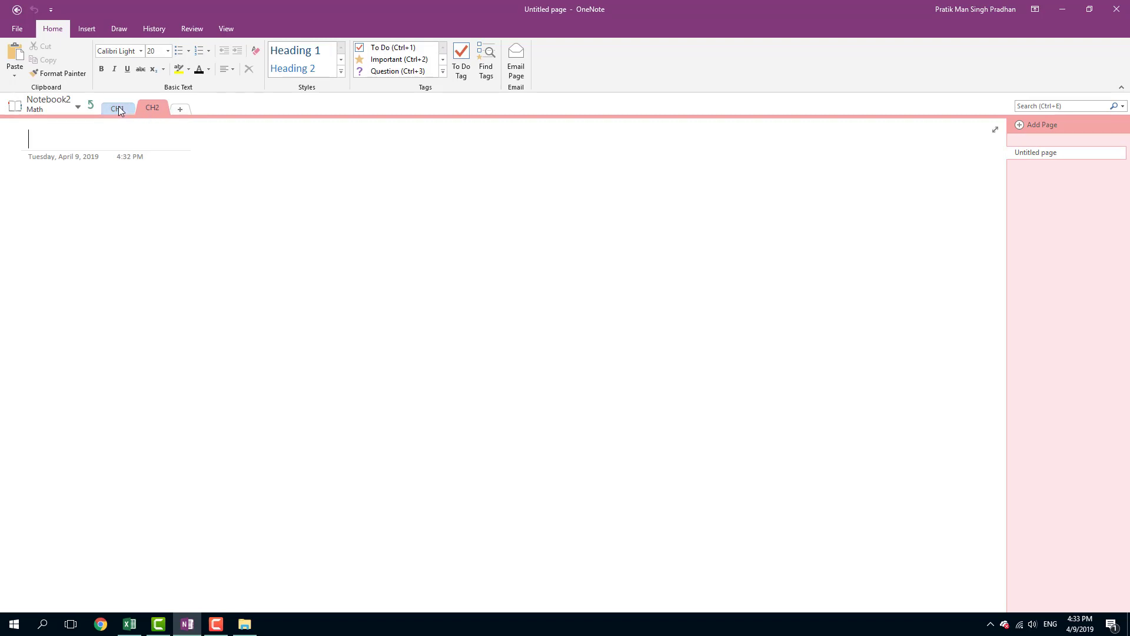
drag(118, 109, 166, 113)
click(93, 105)
click(147, 110)
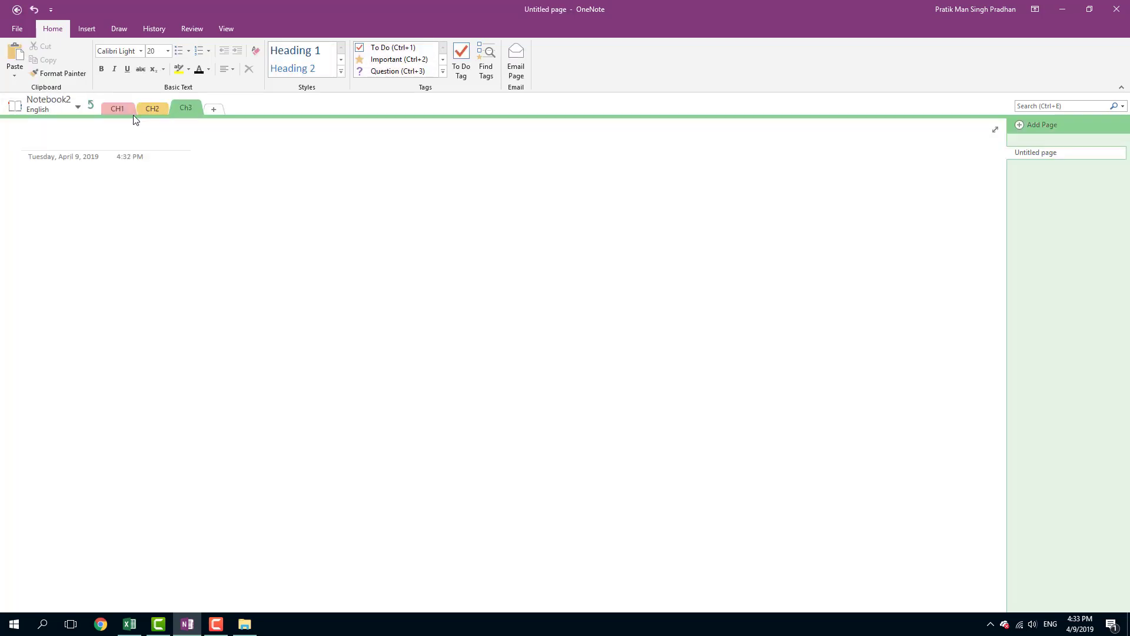
mouse_move(153, 113)
mouse_down()
mouse_move(169, 116)
mouse_move(118, 112)
mouse_move(207, 115)
mouse_move(118, 114)
mouse_move(200, 114)
mouse_move(144, 114)
mouse_up()
click(89, 105)
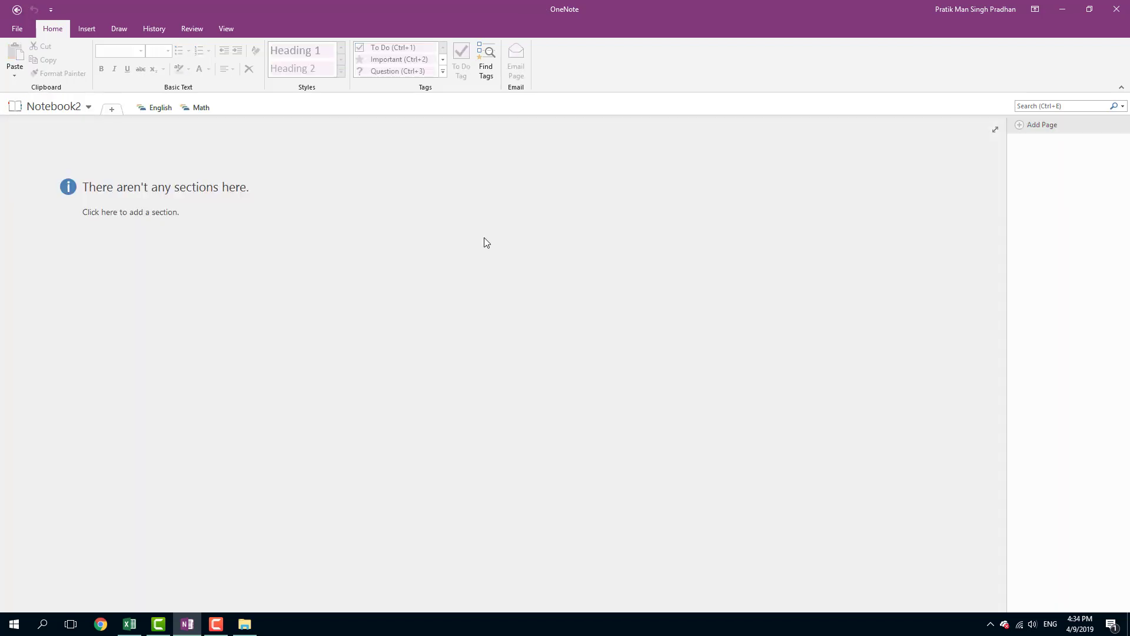